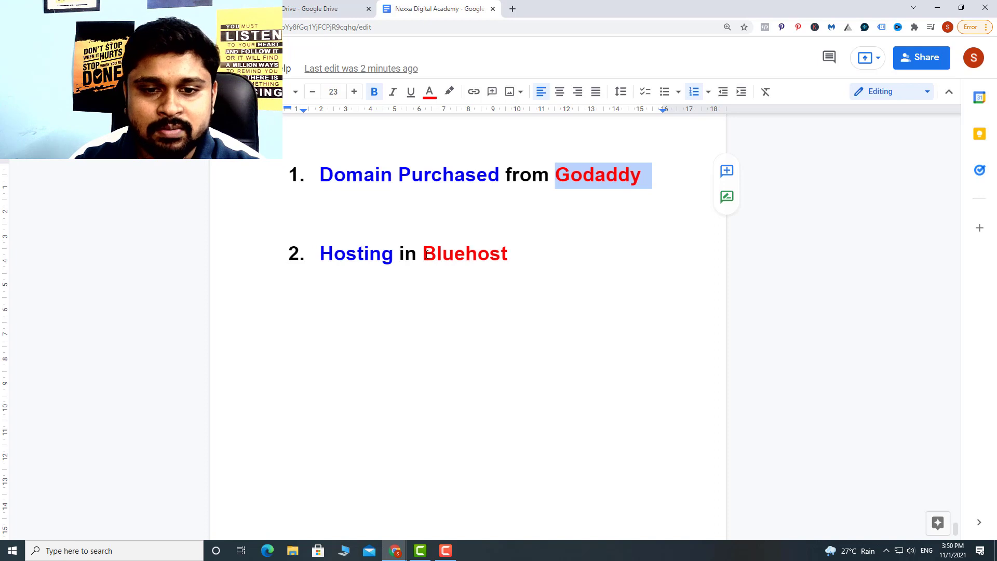
Add the line "DNS - Domain Name Server" below the Bluehost hosting item in the document
{"action": "left_click_drag", "start_coordinate": [425, 253], "coordinate": [515, 255]}
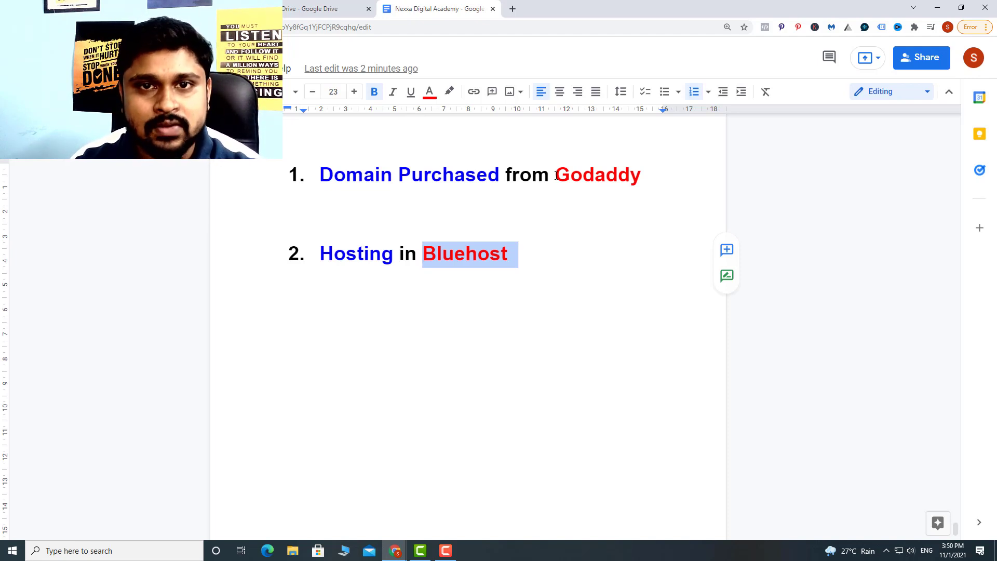
{"action": "left_click", "coordinate": [346, 331]}
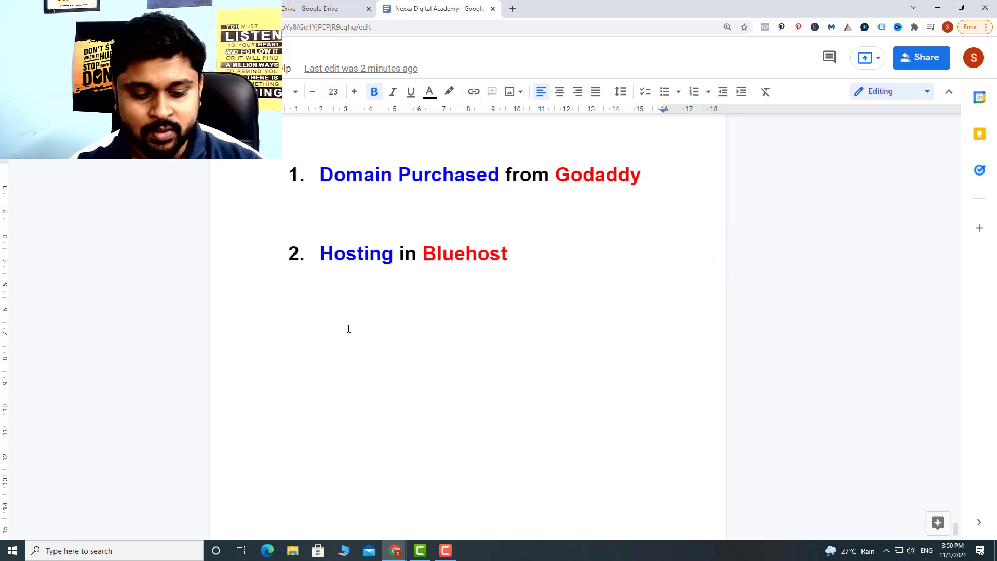
{"action": "type", "text": "DNS"}
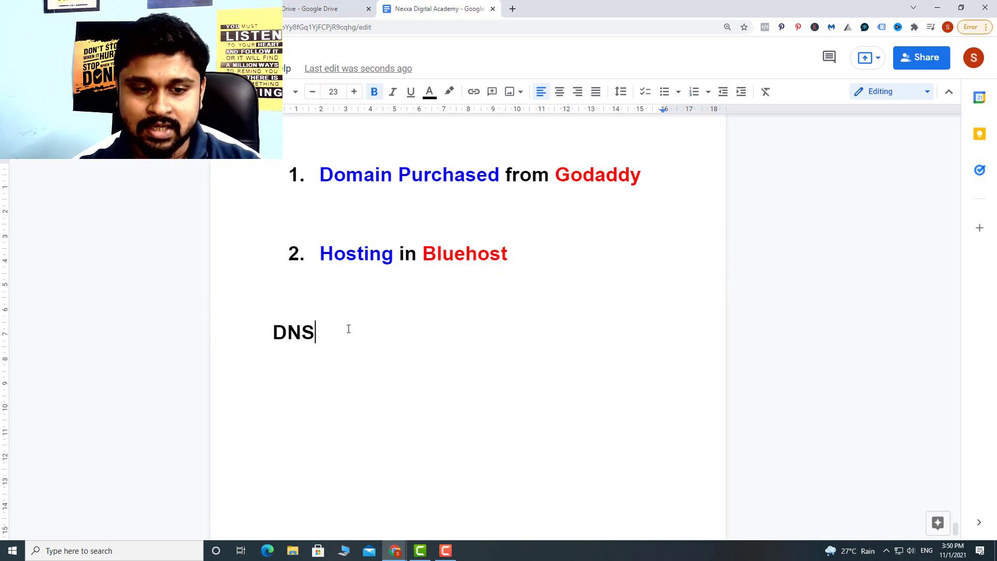
{"action": "type", "text": " - d"}
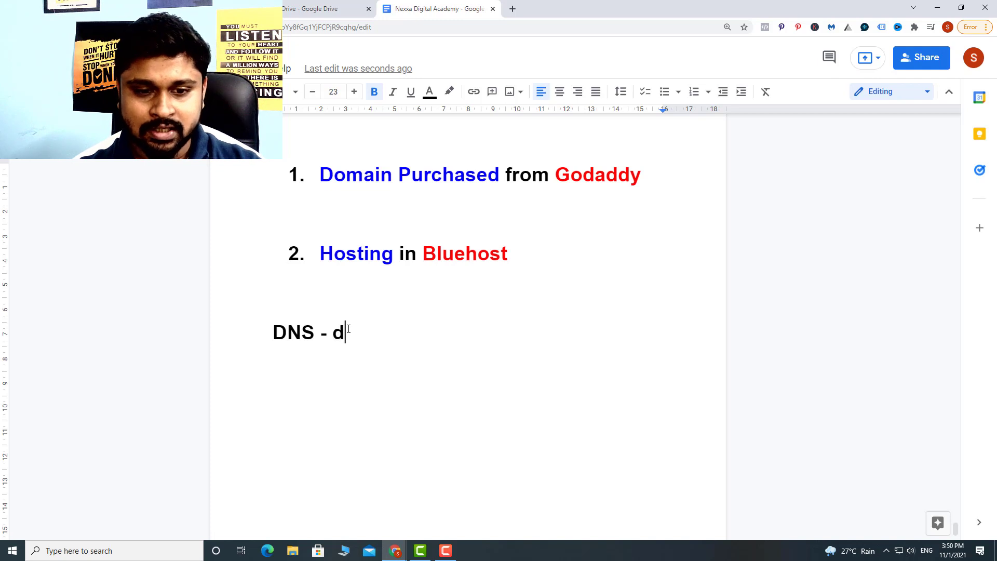
{"action": "key", "text": "BackSpace"}
{"action": "type", "text": "Domain NAme"}
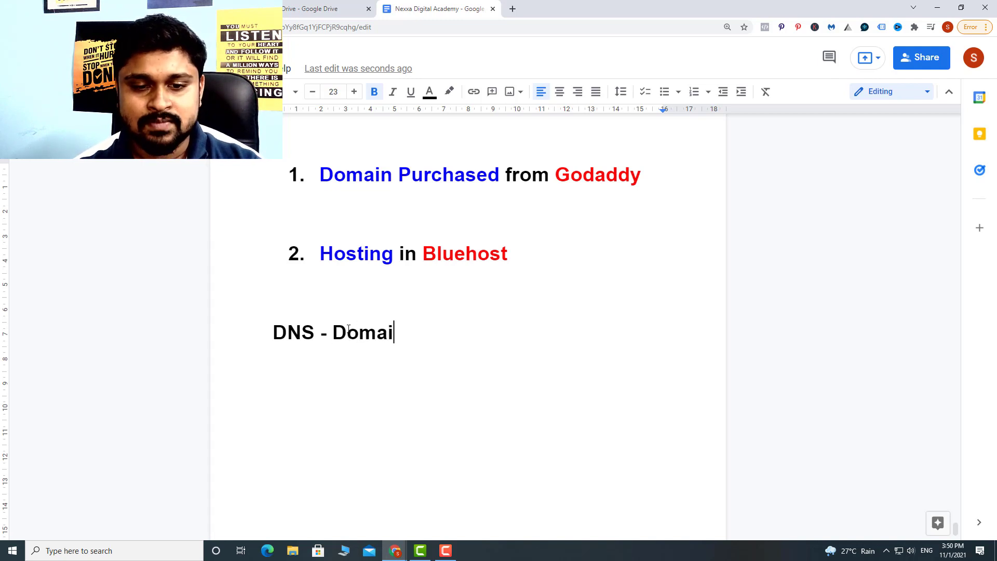
{"action": "key", "text": "BackSpace"}
{"action": "key", "text": "BackSpace"}
{"action": "key", "text": "BackSpace"}
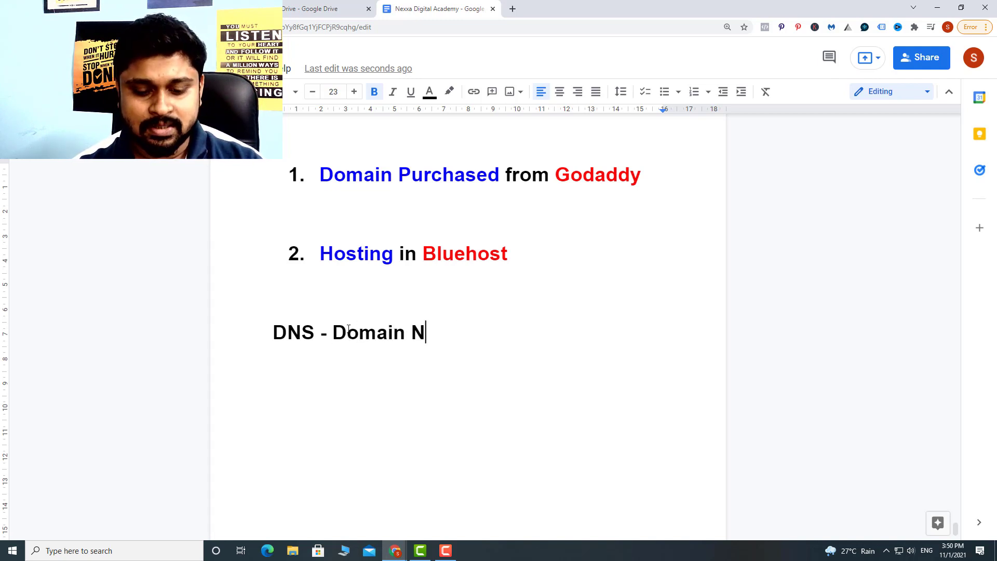
{"action": "type", "text": "ame Swer"}
{"action": "key", "text": "BackSpace"}
{"action": "key", "text": "BackSpace"}
{"action": "key", "text": "BackSpace"}
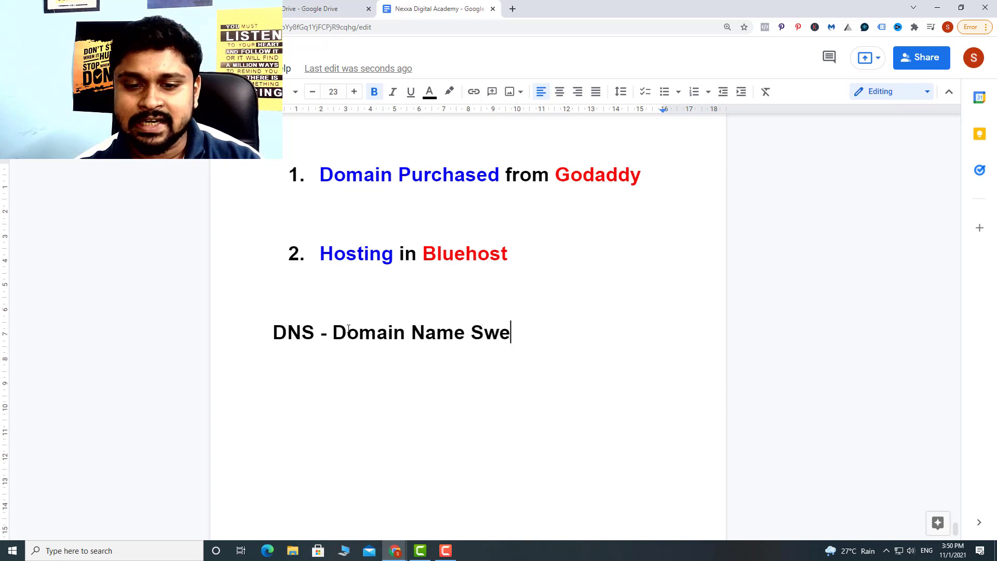
{"action": "type", "text": "erver"}
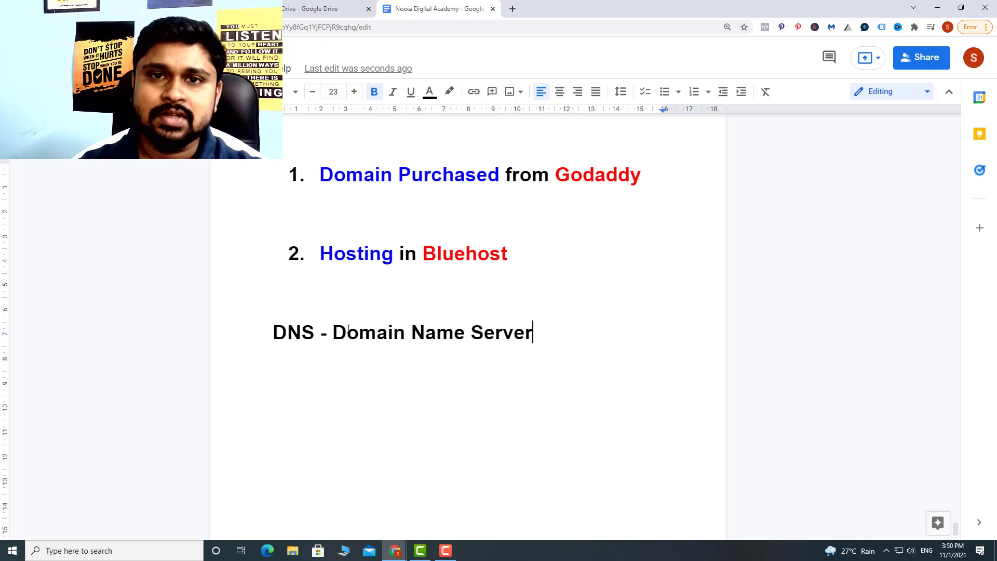
{"action": "key", "text": "Return"}
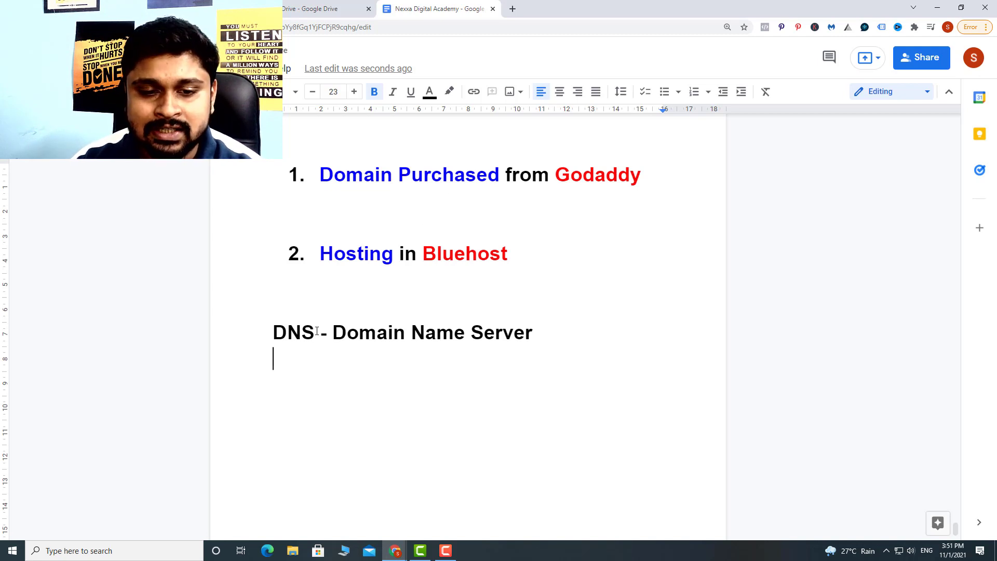
Switch to GoDaddy's Domain Manager and open the form for entering custom nameservers for digitalwithsree.com
{"action": "left_click_drag", "start_coordinate": [317, 332], "coordinate": [261, 331]}
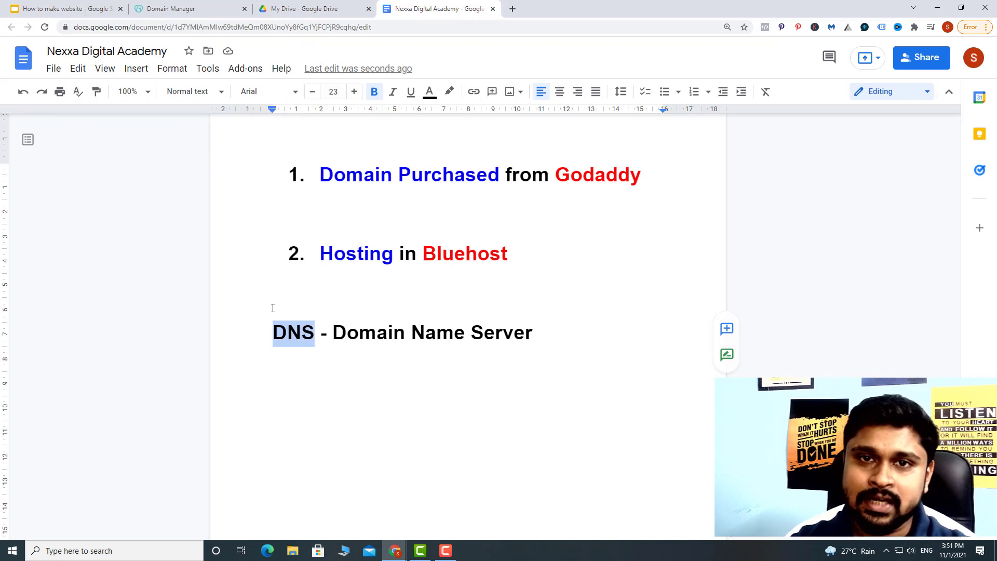
{"action": "left_click", "coordinate": [197, 5]}
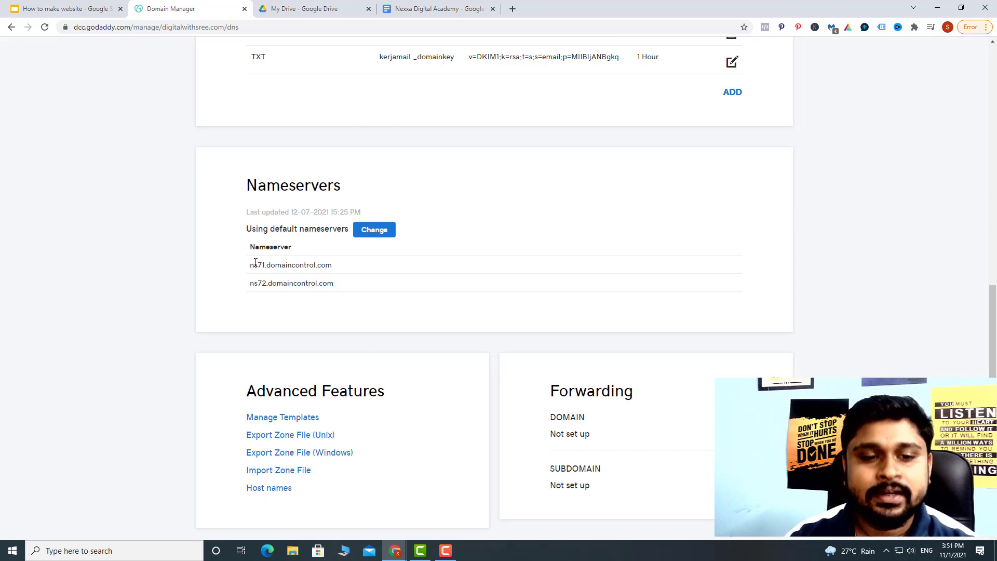
{"action": "mouse_move", "coordinate": [249, 268]}
{"action": "left_mouse_down"}
{"action": "mouse_move", "coordinate": [341, 269]}
{"action": "mouse_move", "coordinate": [337, 285]}
{"action": "mouse_move", "coordinate": [251, 284]}
{"action": "left_mouse_up"}
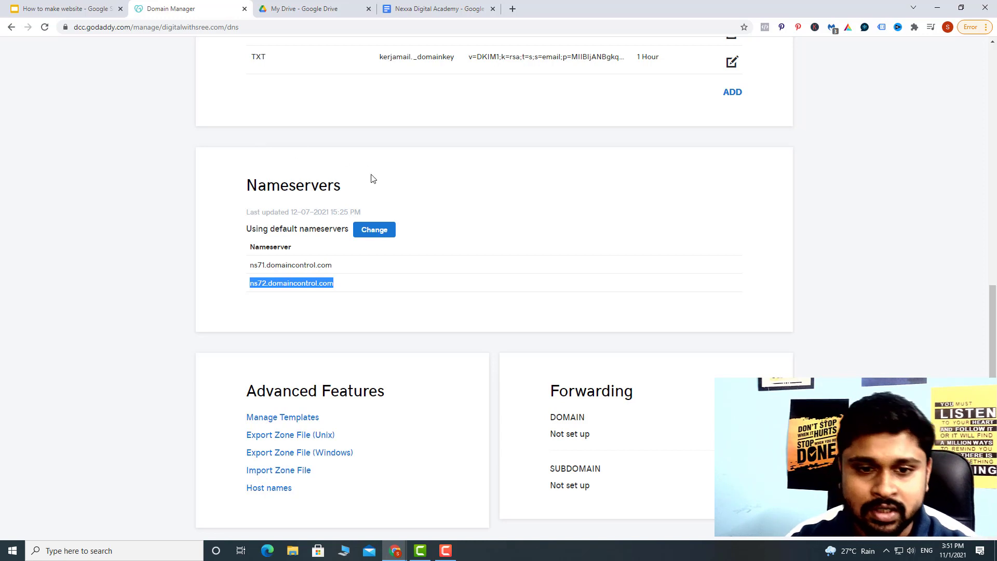
{"action": "left_click", "coordinate": [375, 234]}
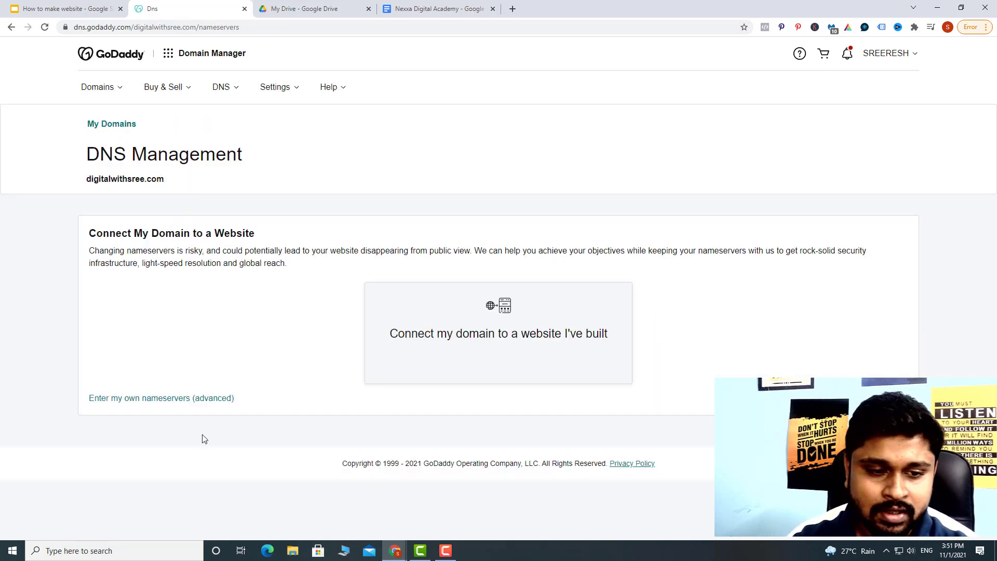
{"action": "left_click", "coordinate": [156, 403]}
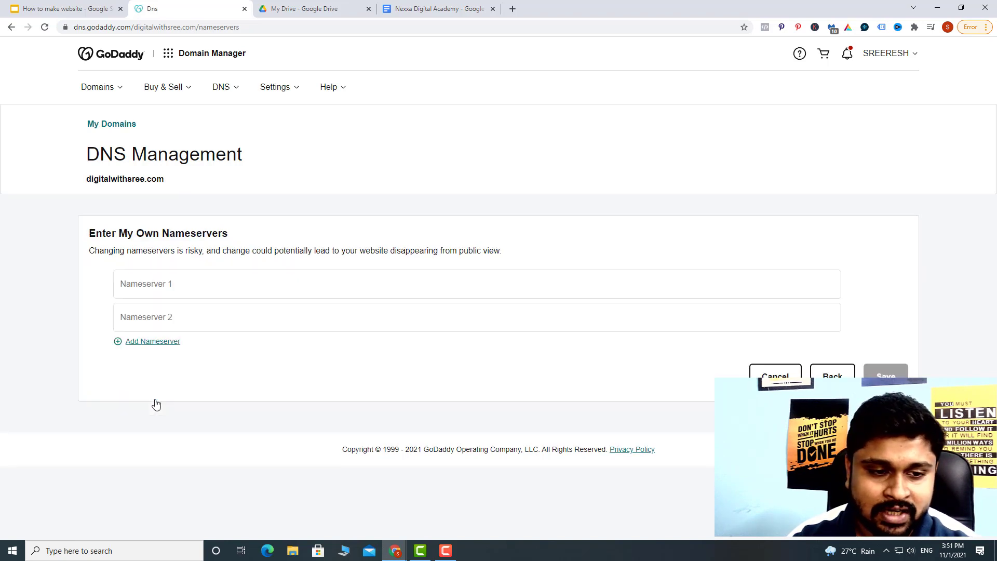
Set Nameserver 1 to NS1.BLUEHOST.IN and Nameserver 2 to NS2.BLUEHOST.IN
{"action": "left_click", "coordinate": [163, 286]}
{"action": "type", "text": "n"}
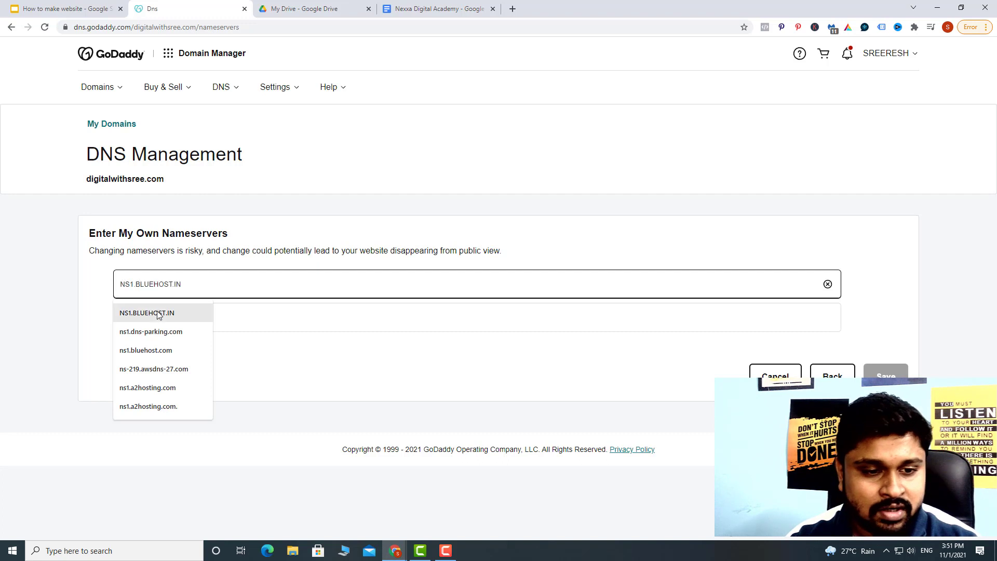
{"action": "left_click", "coordinate": [163, 312]}
{"action": "left_click", "coordinate": [162, 325]}
{"action": "type", "text": "ns2"}
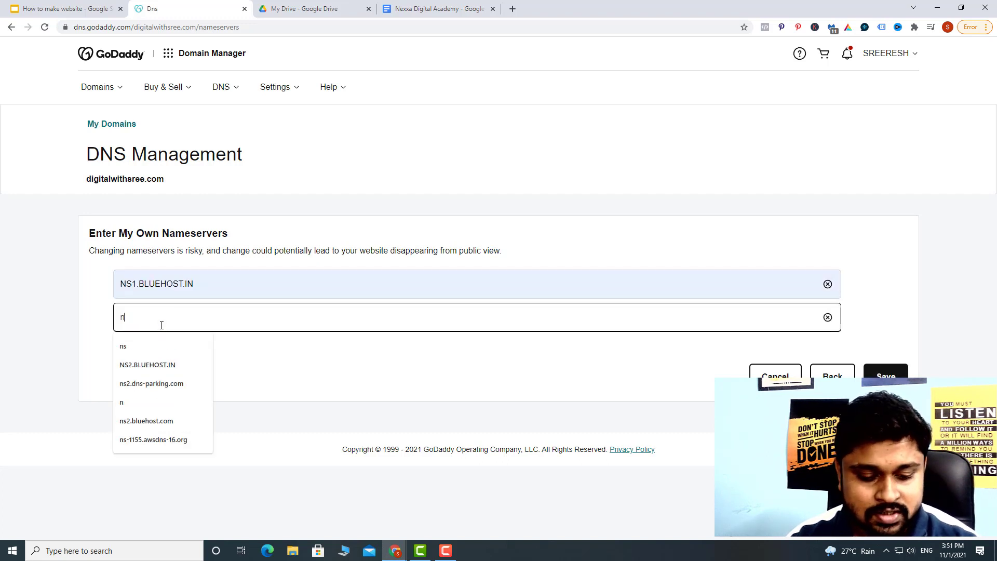
{"action": "left_click", "coordinate": [158, 347]}
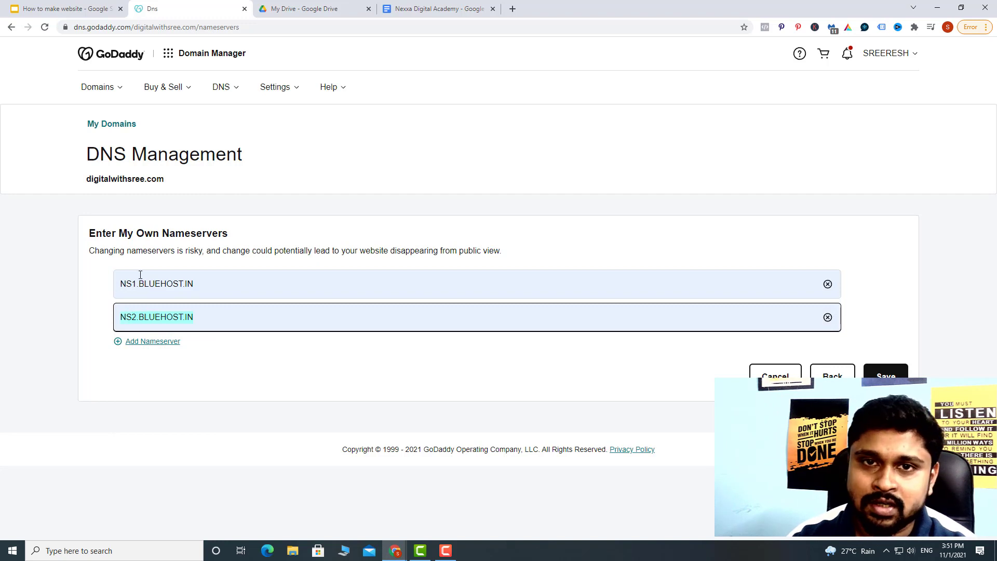
{"action": "left_click", "coordinate": [154, 292]}
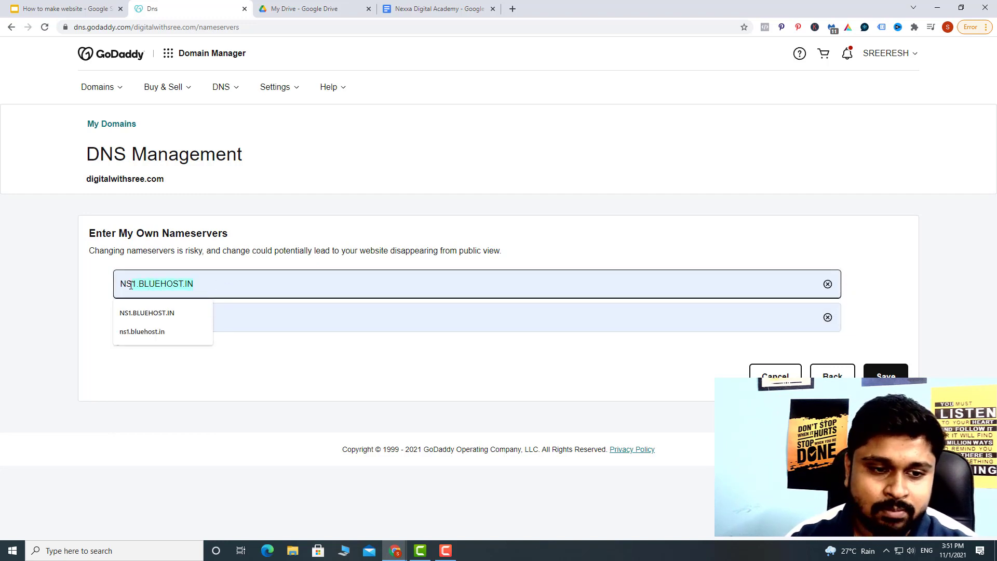
{"action": "left_click", "coordinate": [77, 309]}
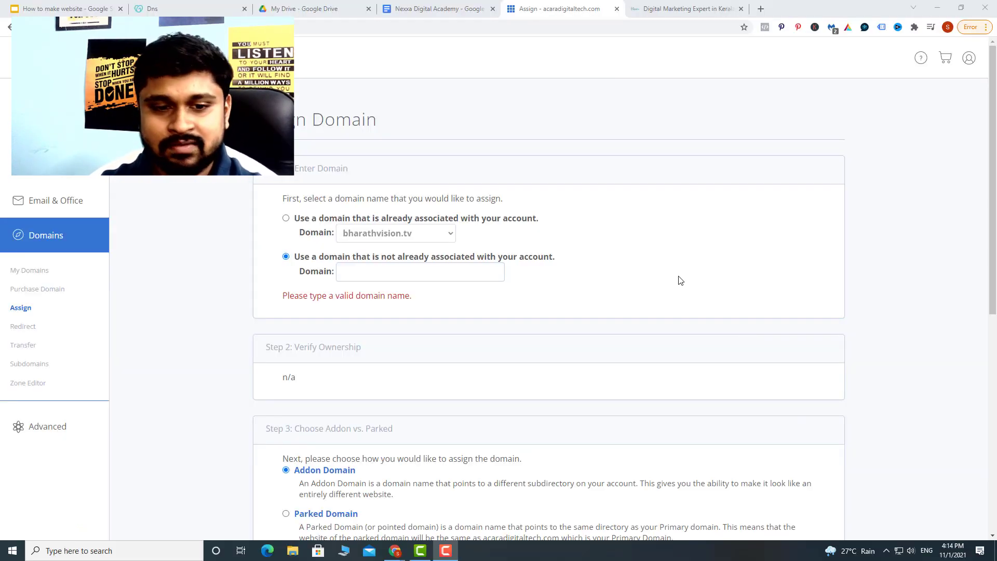
Enter digitalwithsree.com as the domain not already associated with the account in Bluehost's domain assignment form
{"action": "right_click", "coordinate": [354, 269]}
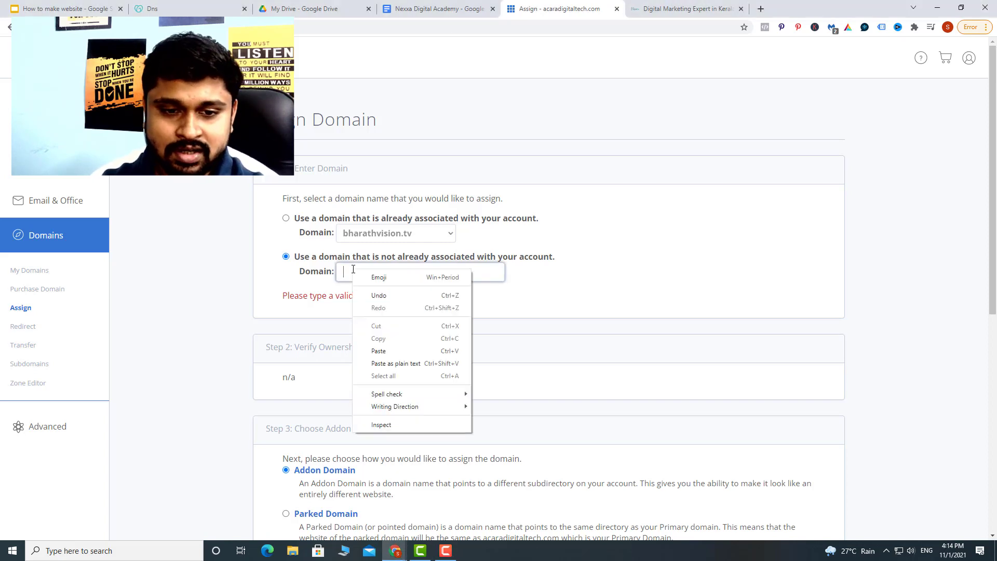
{"action": "left_click", "coordinate": [382, 349]}
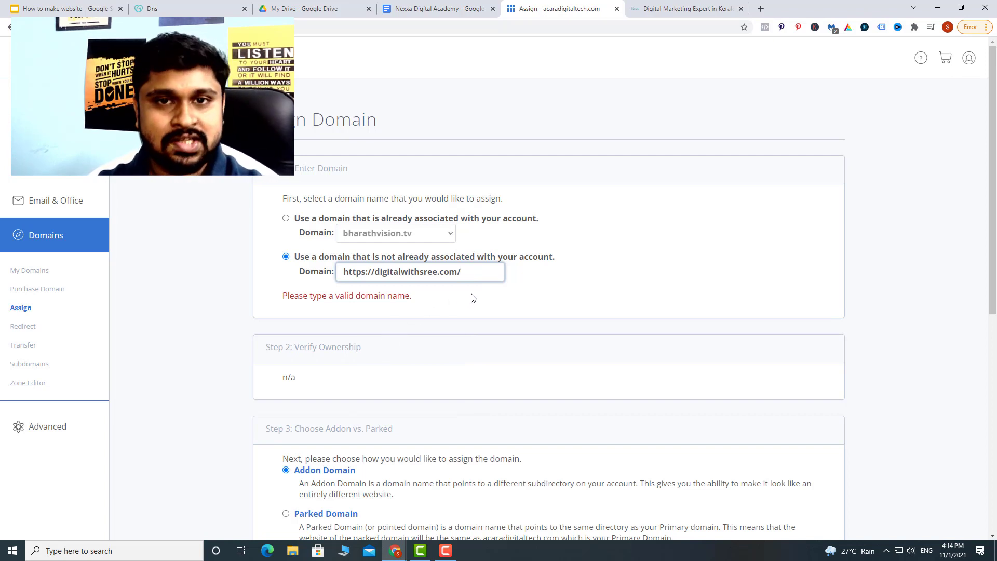
{"action": "left_click", "coordinate": [472, 298]}
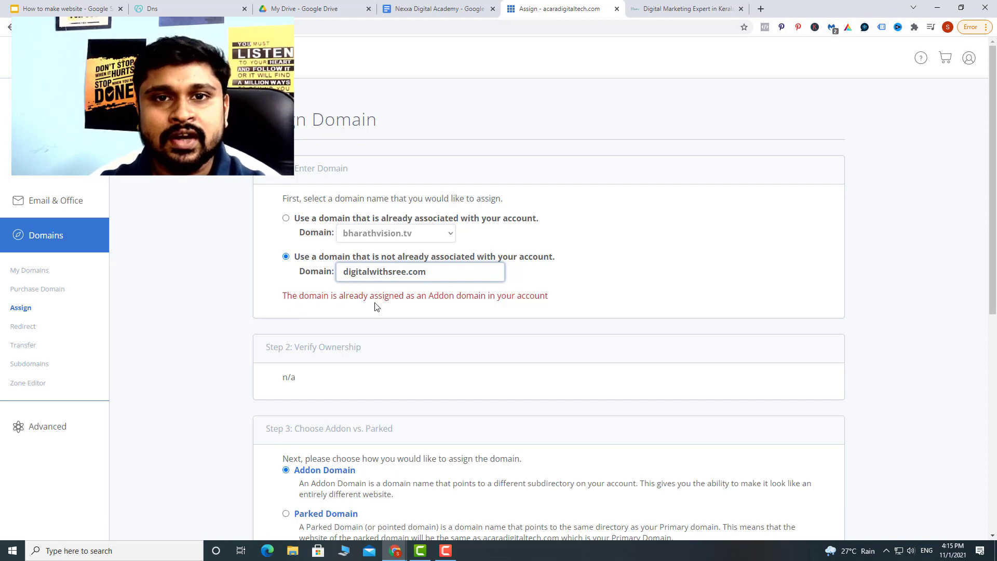
{"action": "scroll", "coordinate": [756, 318], "scroll_direction": "down", "scroll_amount": 8}
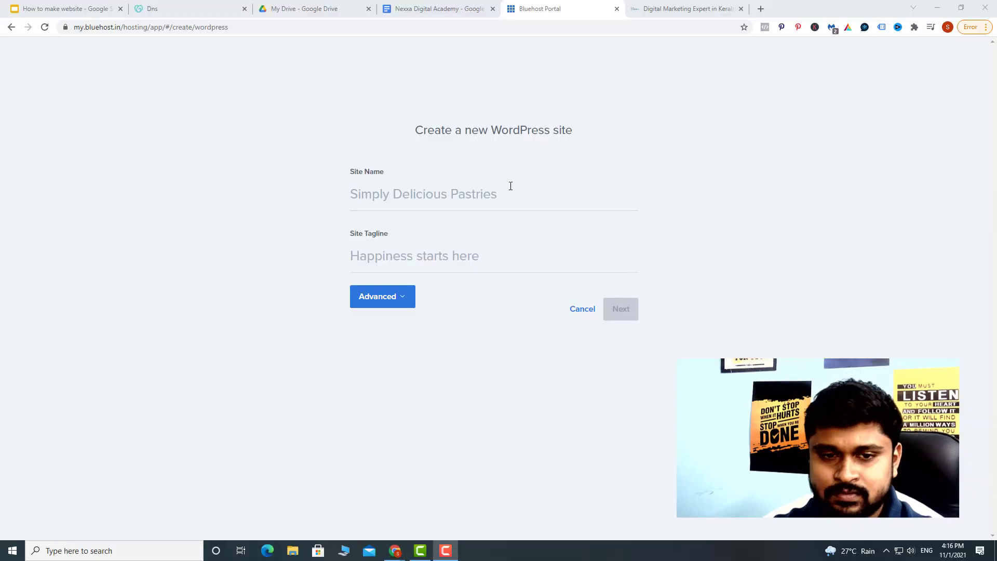
Enter digitalsree.com as the new WordPress site's name and expand the advanced options
{"action": "left_click", "coordinate": [394, 203]}
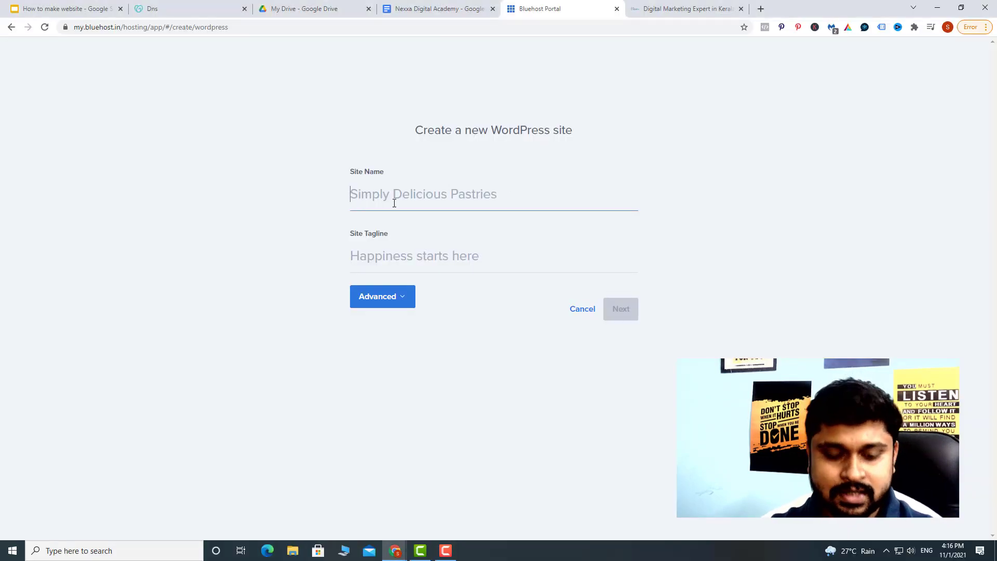
{"action": "type", "text": "digita"}
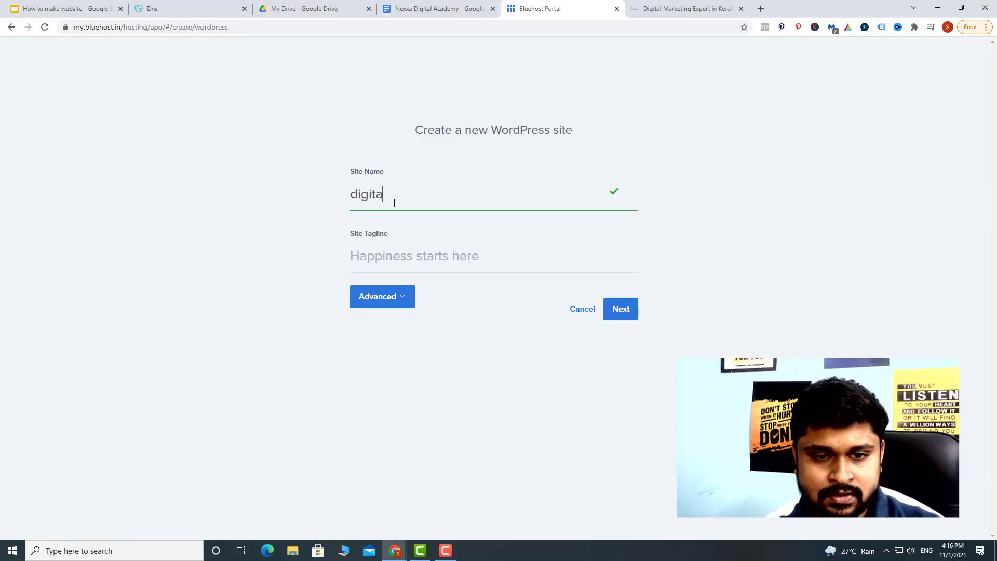
{"action": "type", "text": "lsree"}
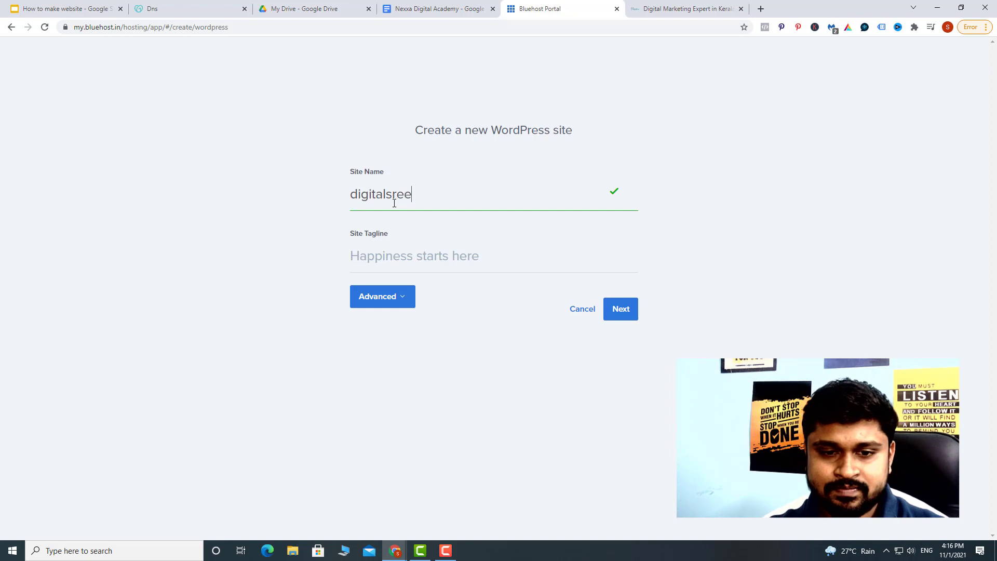
{"action": "type", "text": ".com"}
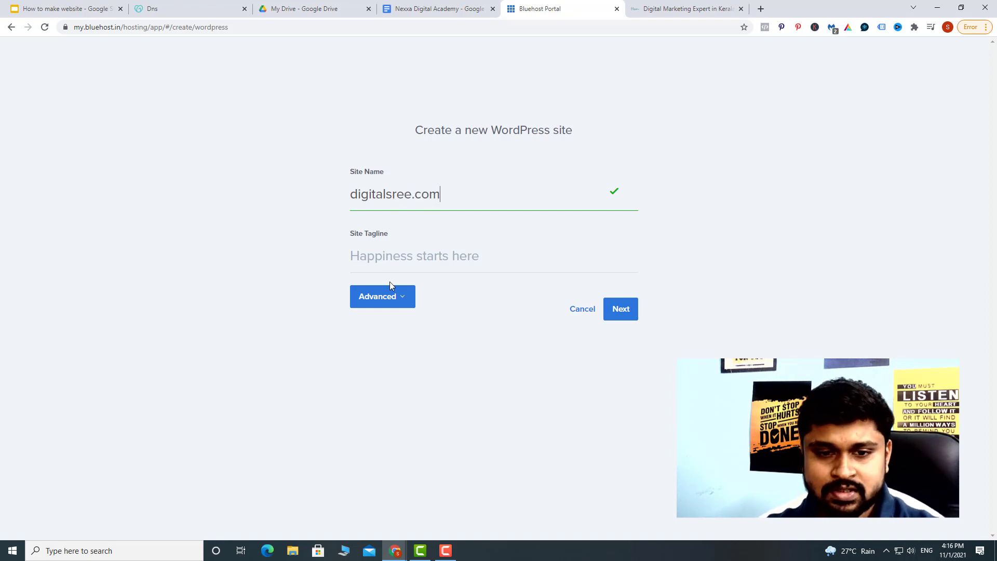
{"action": "left_click", "coordinate": [402, 308]}
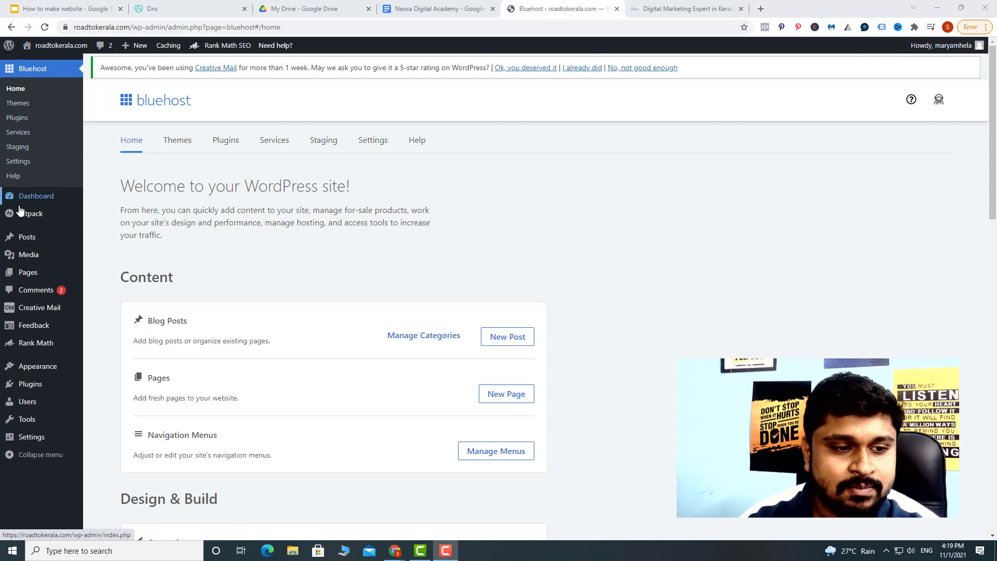
Open the WordPress theme management page, dismiss the Jetpack backup notice, and start adding a new theme
{"action": "mouse_move", "coordinate": [35, 370]}
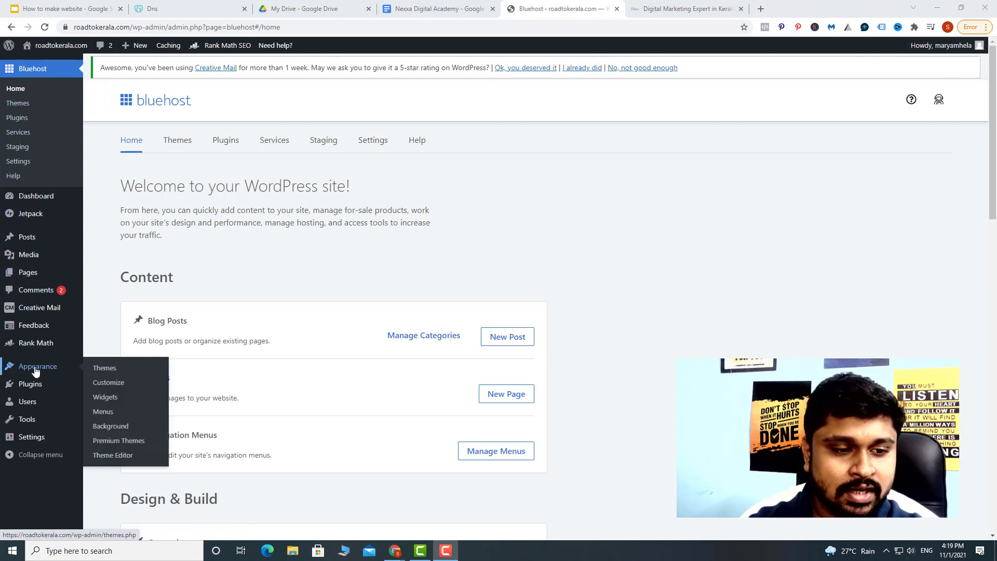
{"action": "left_click", "coordinate": [105, 376]}
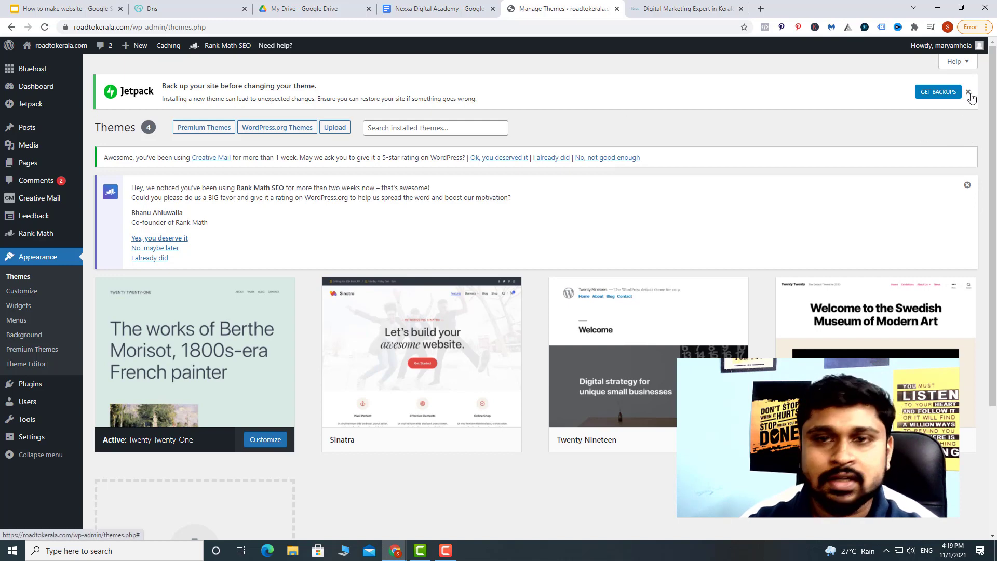
{"action": "left_click", "coordinate": [968, 92]}
{"action": "scroll", "coordinate": [437, 207], "scroll_direction": "down", "scroll_amount": 3}
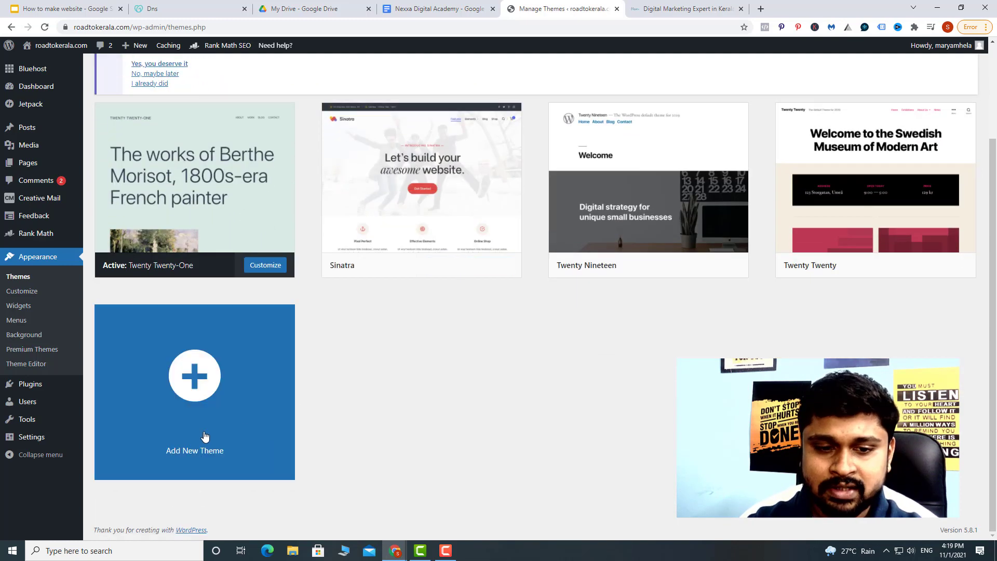
{"action": "left_click", "coordinate": [191, 398]}
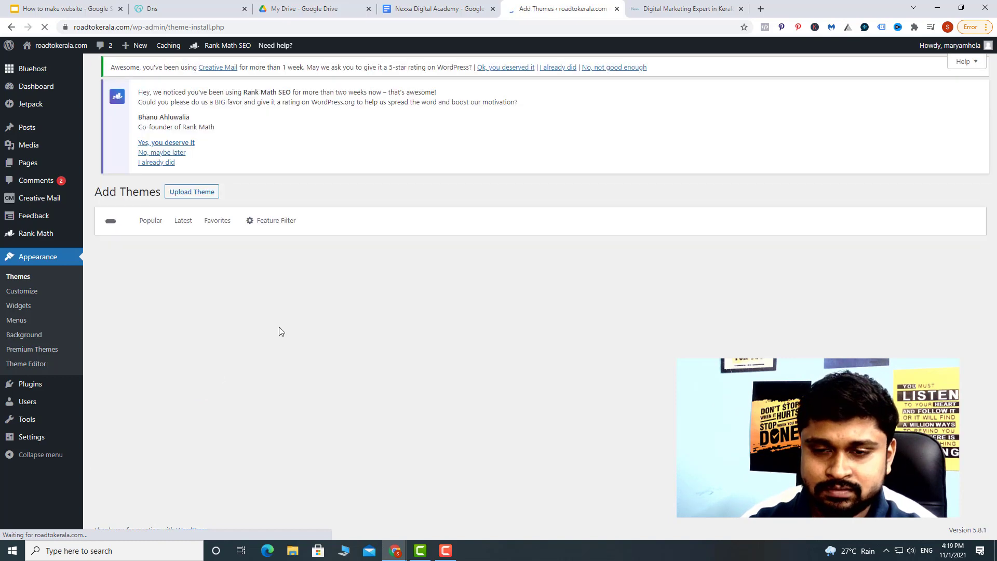
Search the WordPress themes for "astra" and install the Astra theme
{"action": "left_click", "coordinate": [864, 234]}
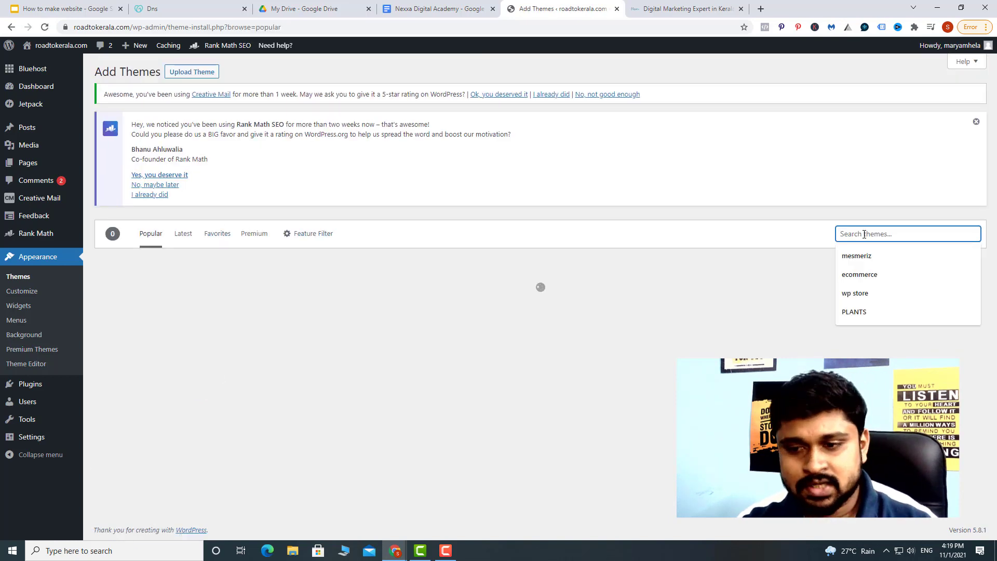
{"action": "type", "text": "astra"}
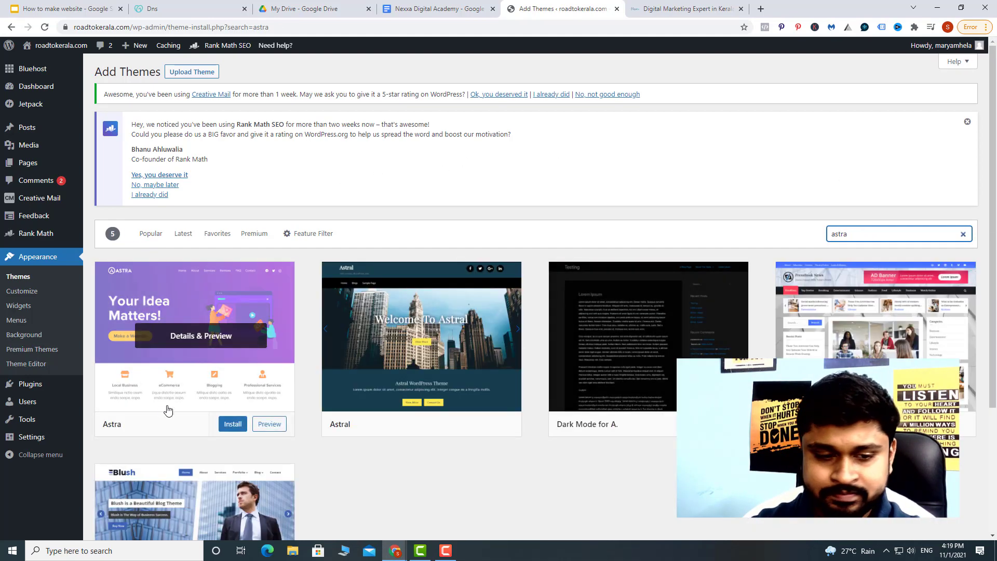
{"action": "left_click", "coordinate": [229, 425]}
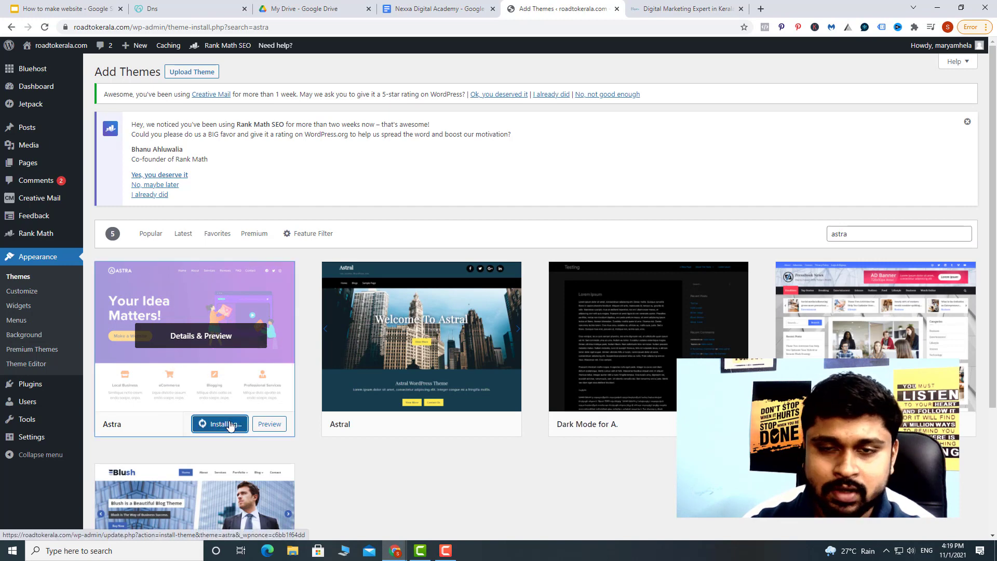
Activate the installed Astra theme and open the page for adding new plugins
{"action": "scroll", "coordinate": [231, 338], "scroll_direction": "down", "scroll_amount": 2}
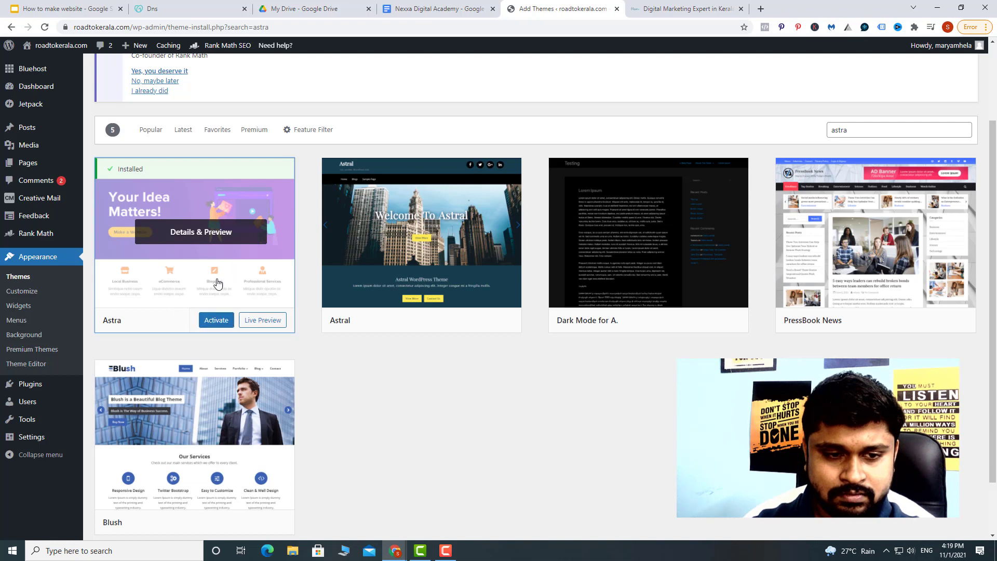
{"action": "left_click", "coordinate": [217, 322]}
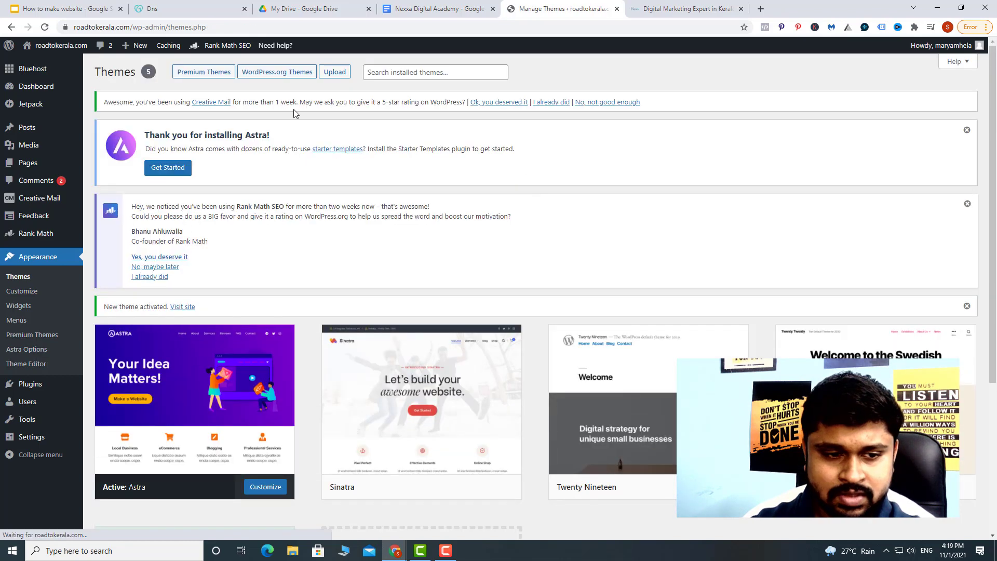
{"action": "mouse_move", "coordinate": [28, 389]}
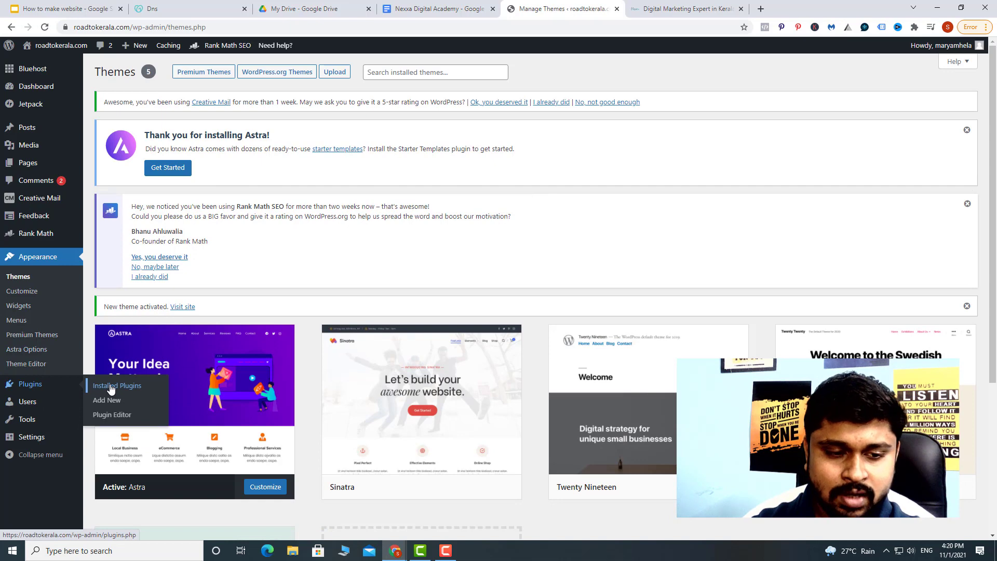
{"action": "left_click", "coordinate": [110, 405]}
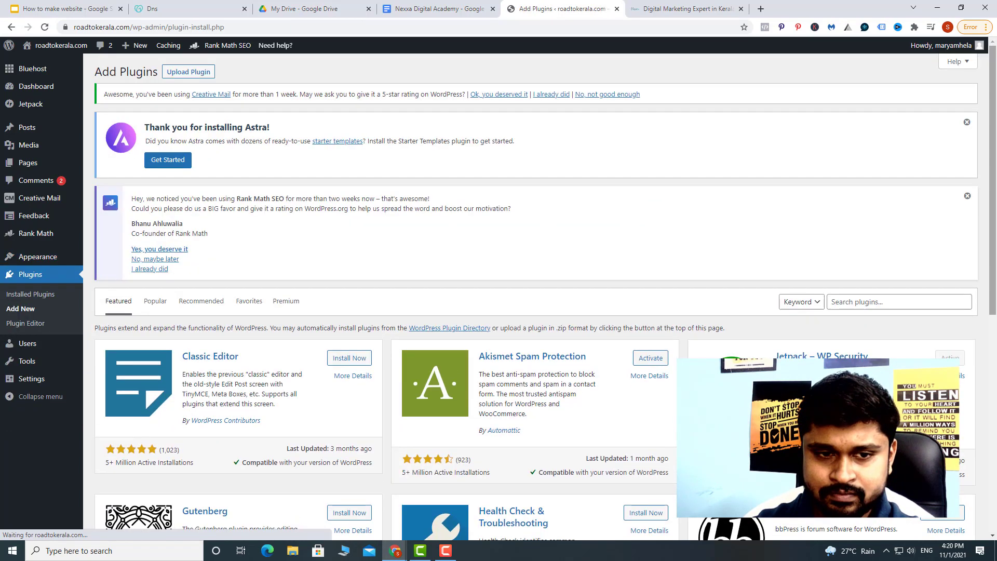
Search the plugins for "astra starter sites" and install and activate the Starter Templates plugin
{"action": "left_click", "coordinate": [859, 302]}
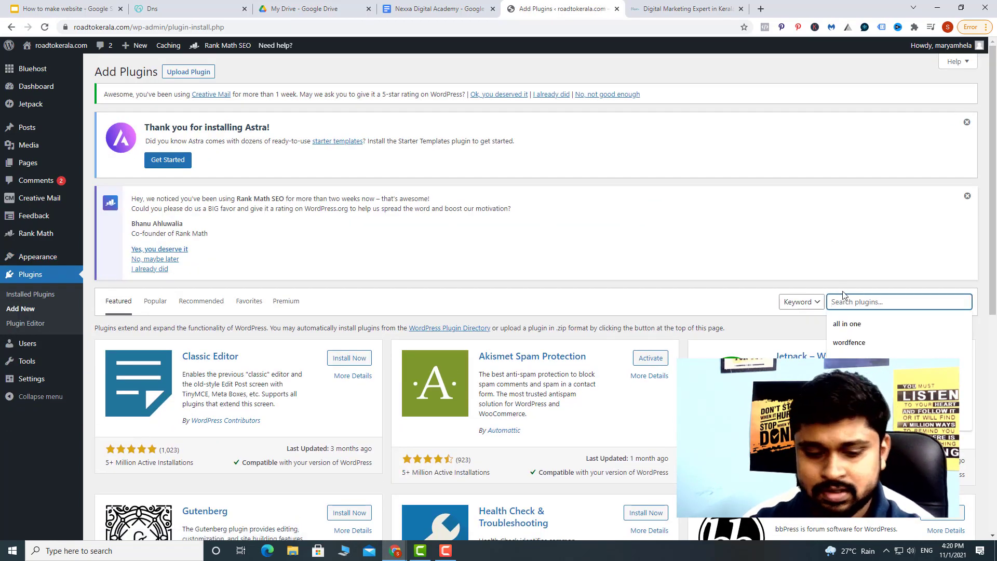
{"action": "type", "text": "el"}
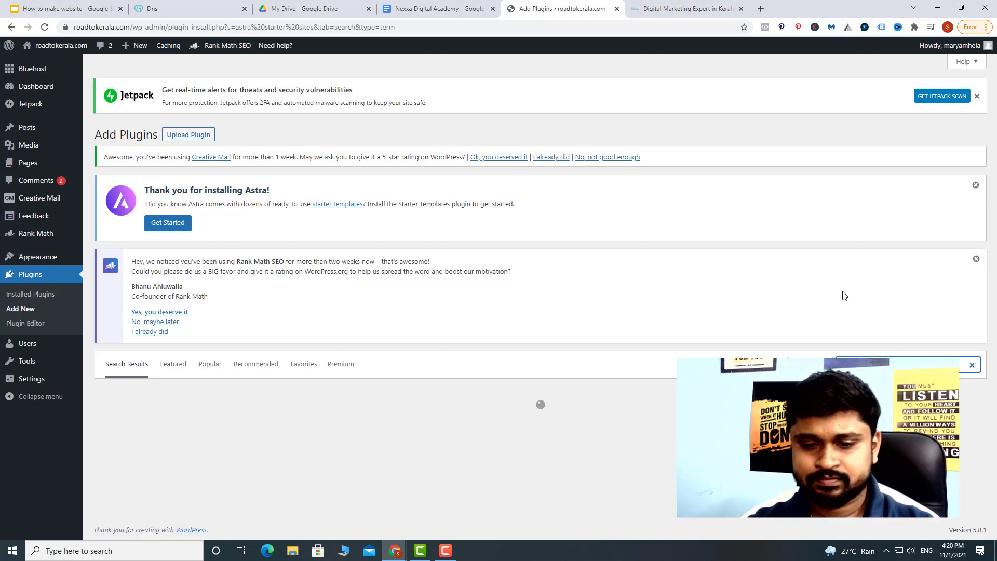
{"action": "scroll", "coordinate": [574, 270], "scroll_direction": "down", "scroll_amount": 3}
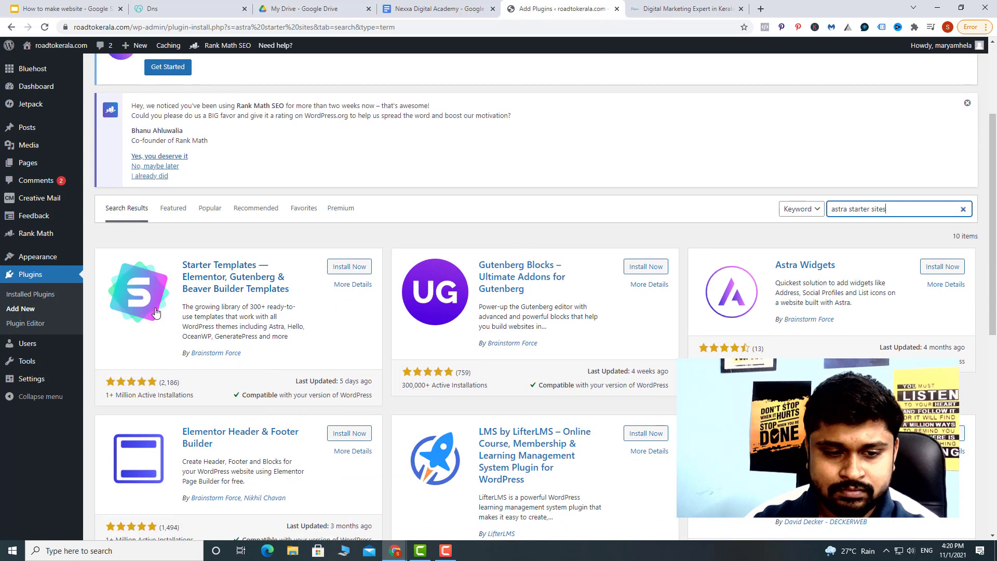
{"action": "left_click", "coordinate": [338, 268]}
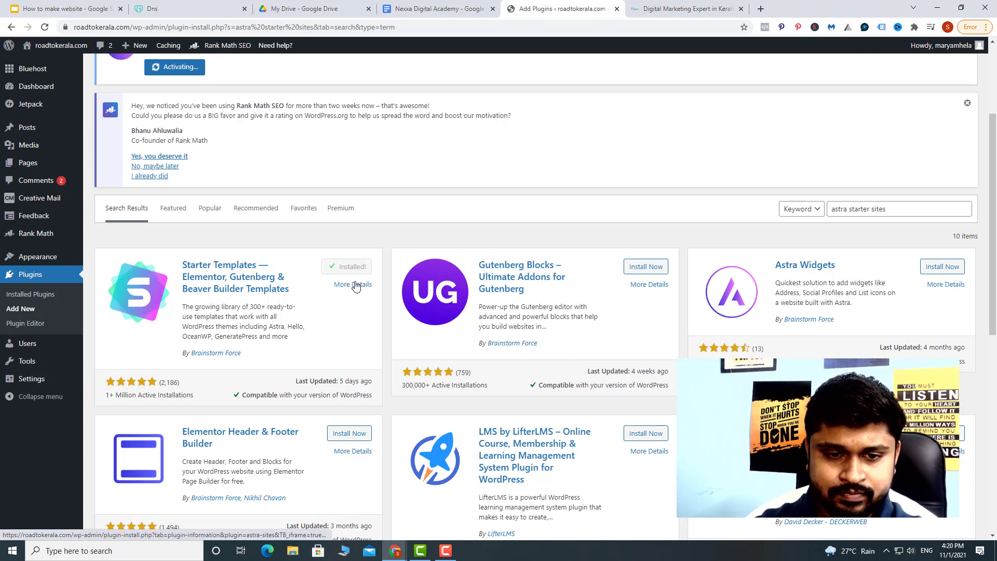
{"action": "left_click", "coordinate": [347, 268]}
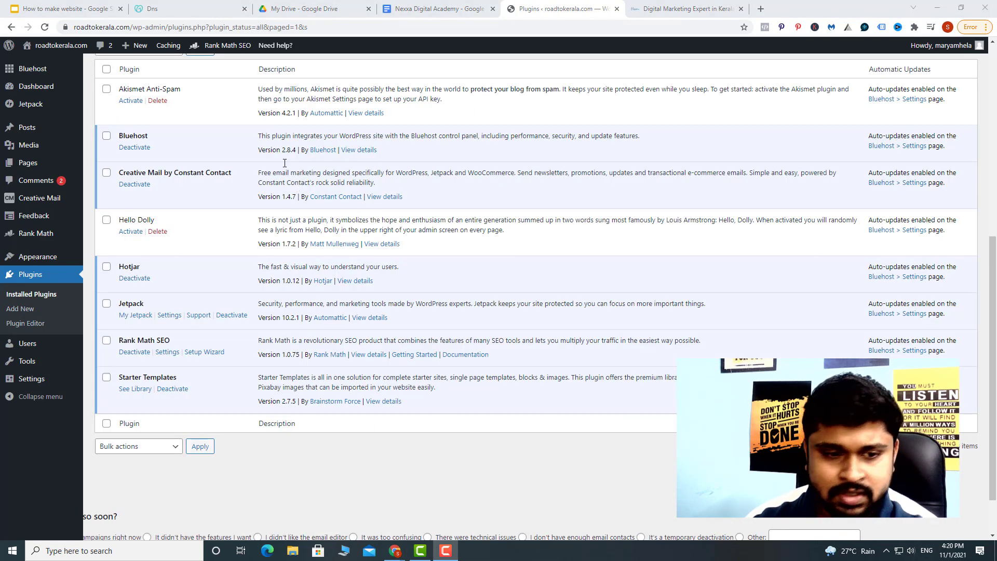
Choose Elementor as the page builder in the Starter Templates library and open the Organic Store template
{"action": "left_click", "coordinate": [135, 389]}
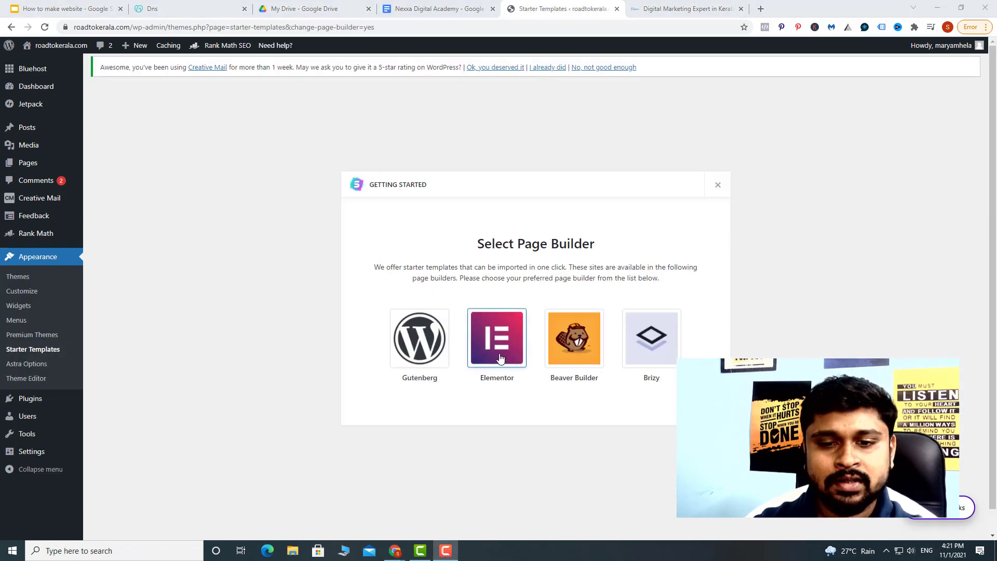
{"action": "left_click", "coordinate": [500, 359]}
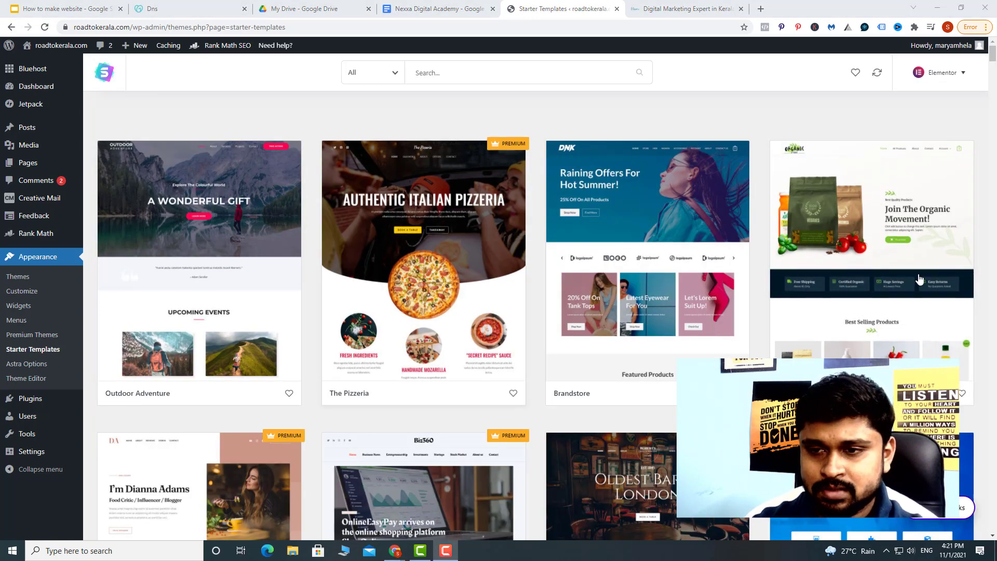
{"action": "left_click", "coordinate": [881, 300]}
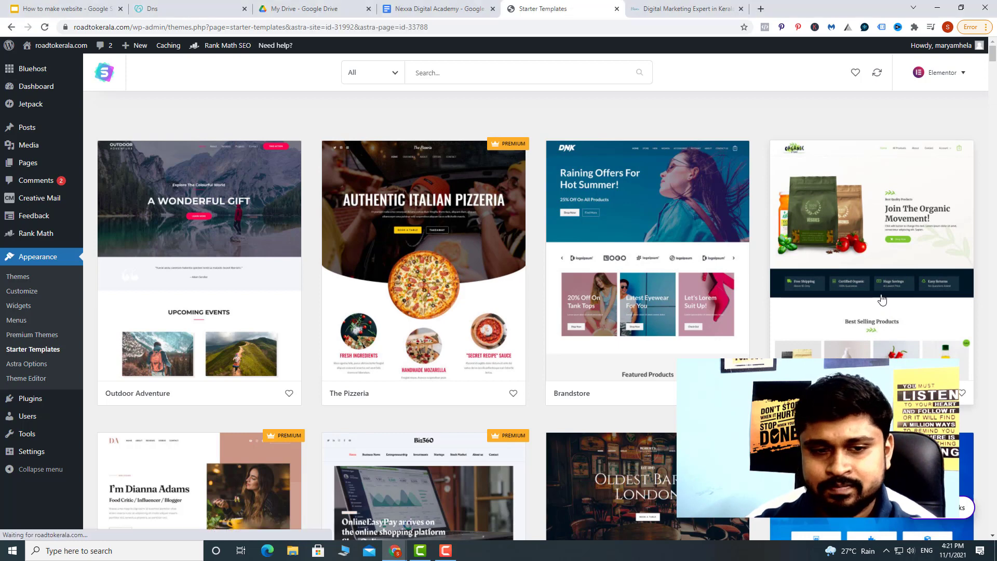
{"action": "scroll", "coordinate": [551, 397], "scroll_direction": "down", "scroll_amount": 5}
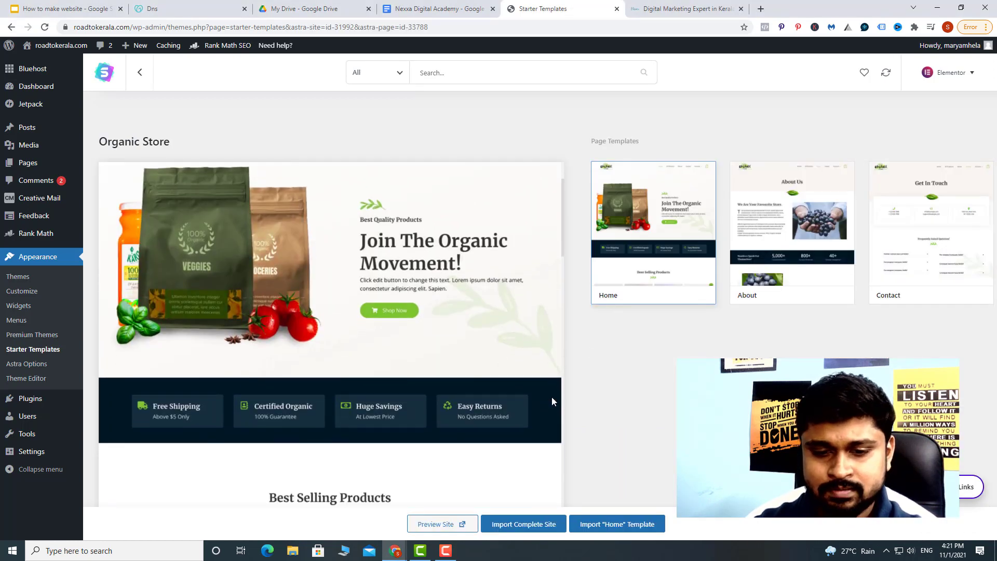
Import the complete Organic Store site, answering Beginner for WordPress level and Myself/My company for whom the website is built
{"action": "left_click", "coordinate": [508, 526]}
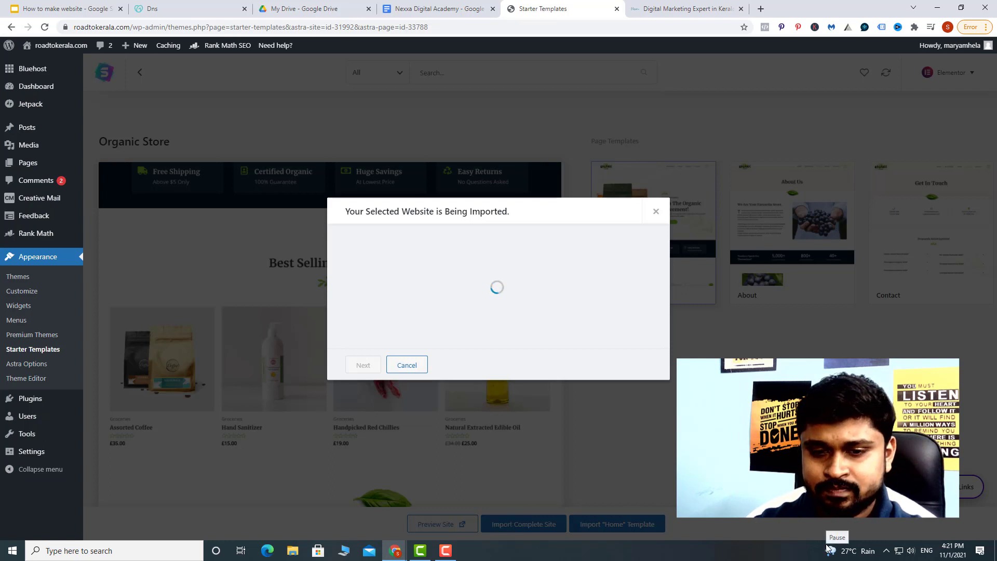
{"action": "left_click", "coordinate": [408, 278]}
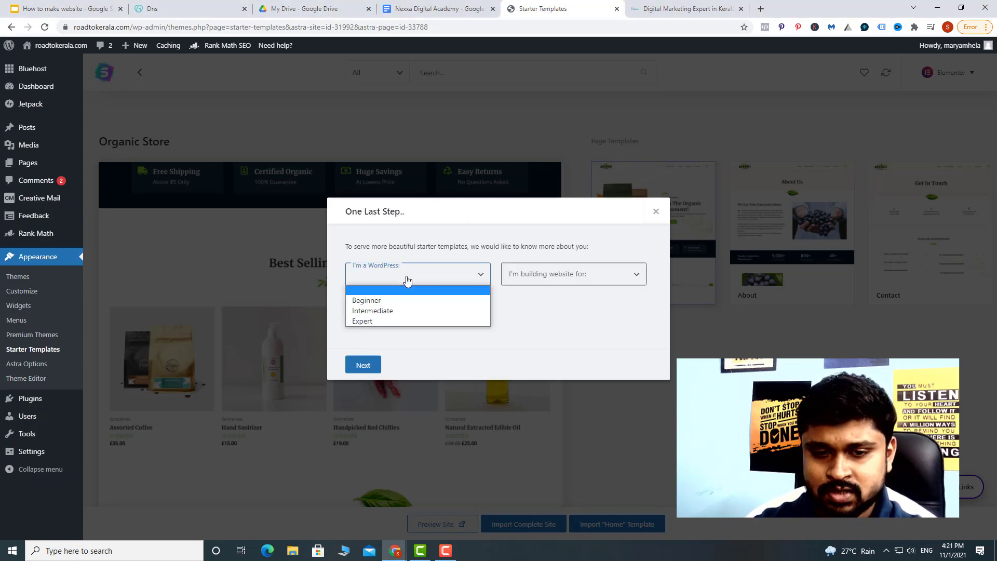
{"action": "left_click", "coordinate": [382, 301]}
{"action": "left_click", "coordinate": [559, 281]}
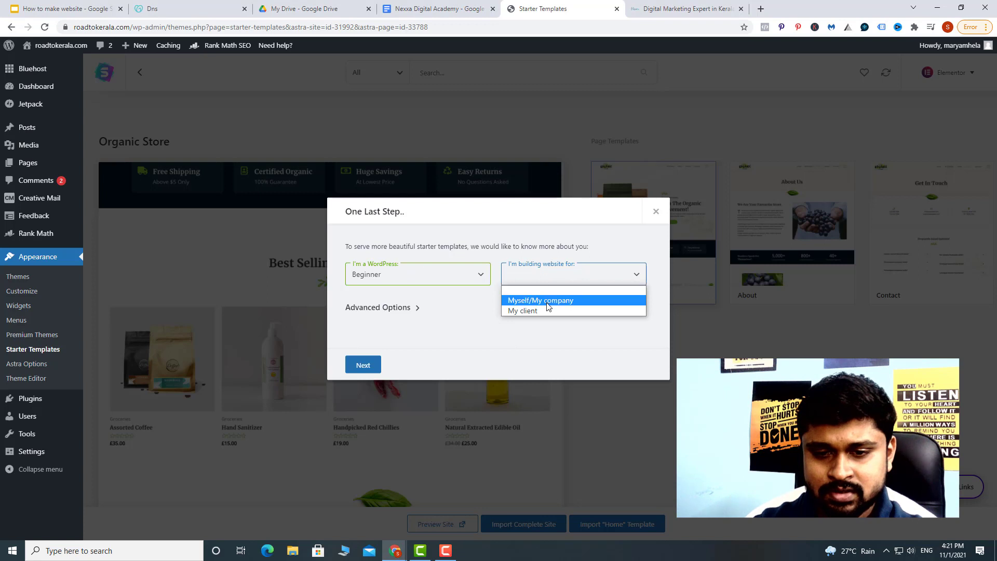
{"action": "left_click", "coordinate": [545, 301]}
{"action": "left_click", "coordinate": [361, 365]}
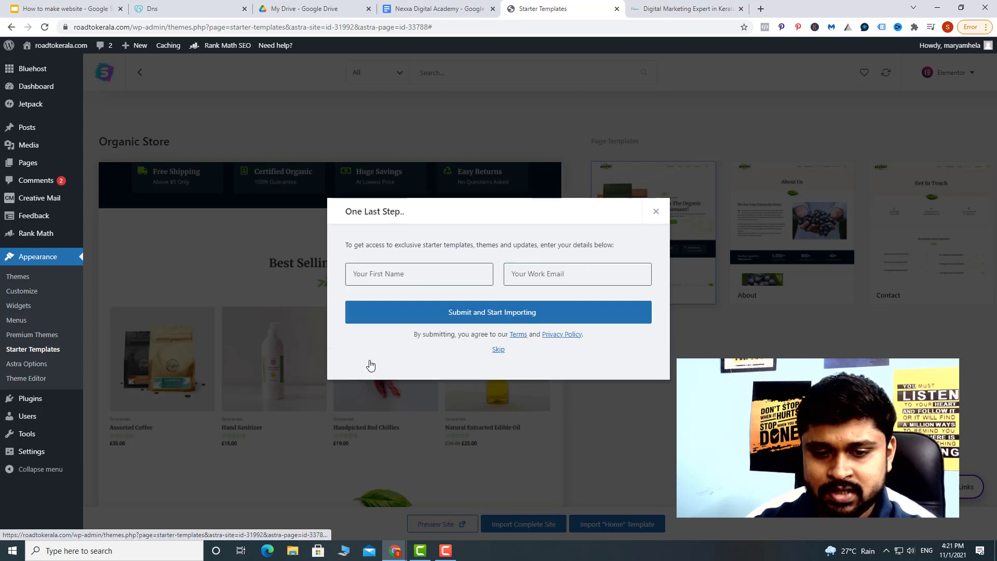
Enter "test" as the first name, fill in the work email, and submit the details to start importing
{"action": "left_click", "coordinate": [425, 275]}
{"action": "type", "text": "test"}
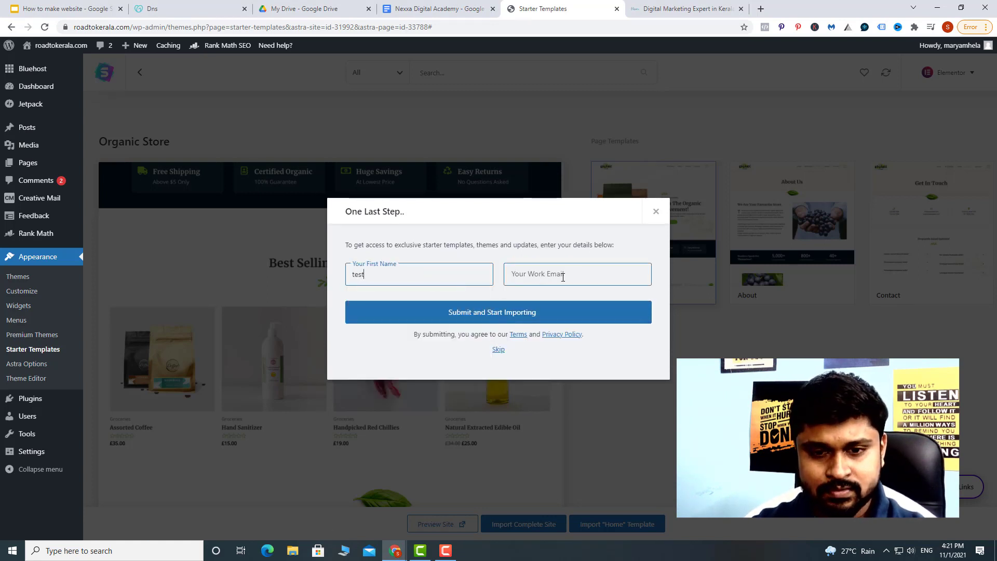
{"action": "left_click", "coordinate": [556, 274]}
{"action": "left_click", "coordinate": [552, 296]}
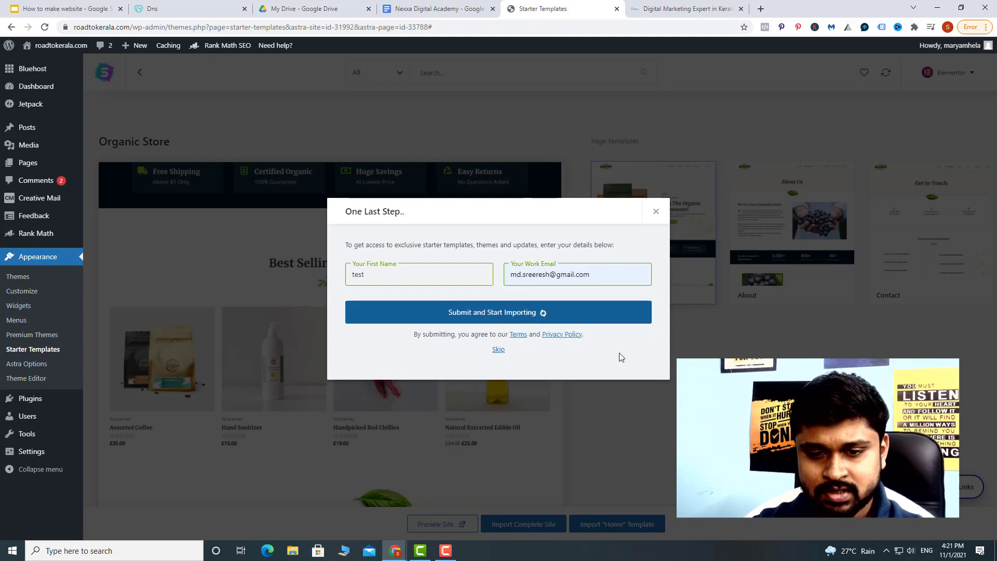
{"action": "left_click", "coordinate": [437, 317]}
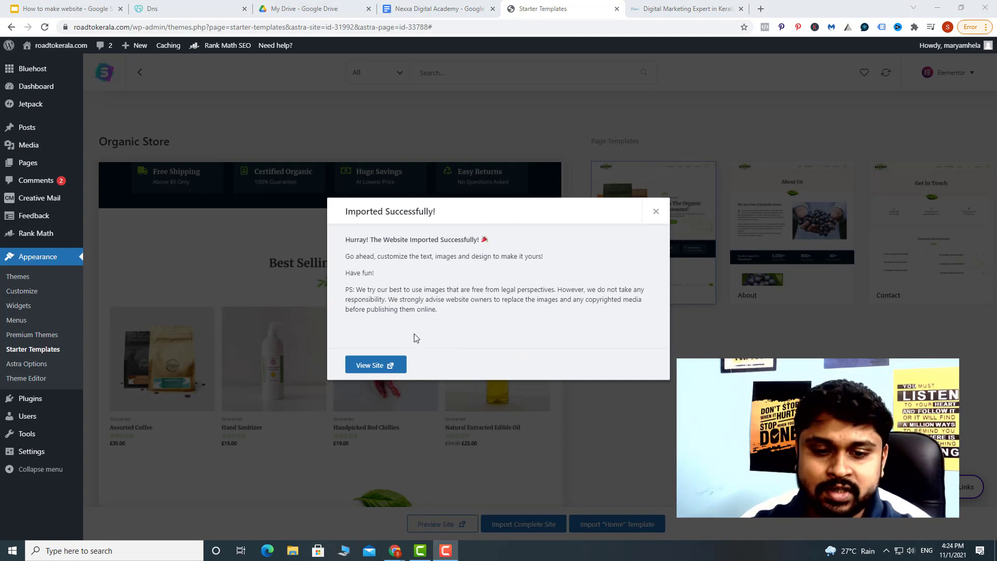
View the imported Organic Store site and look through its home page sections, from products to customer reviews
{"action": "left_click", "coordinate": [379, 366]}
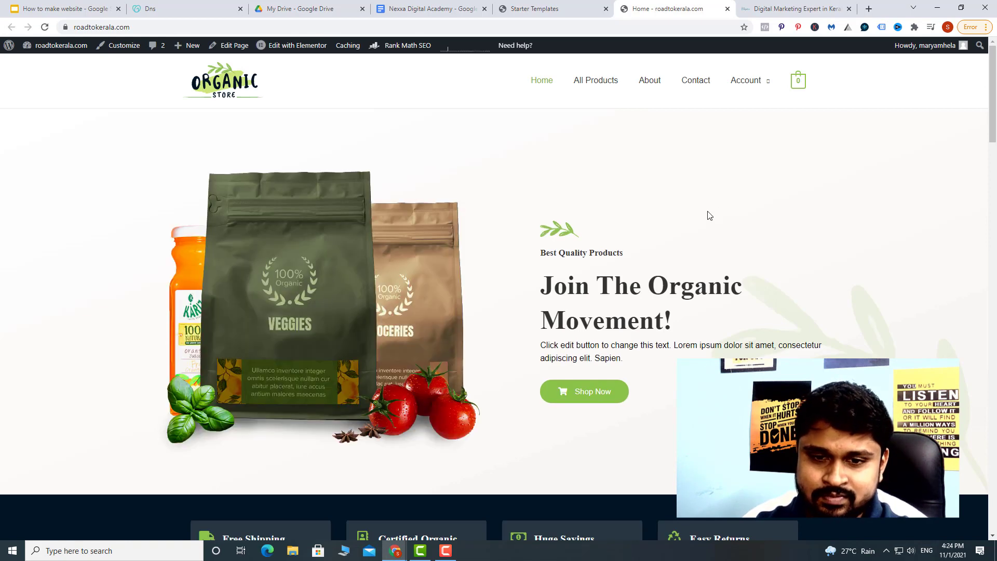
{"action": "scroll", "coordinate": [607, 293], "scroll_direction": "down", "scroll_amount": 12}
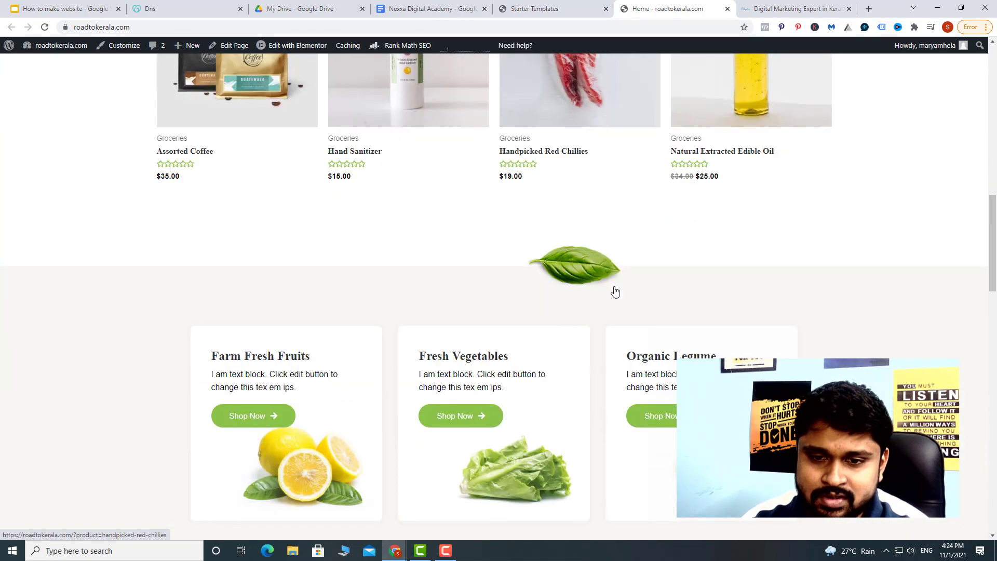
{"action": "scroll", "coordinate": [613, 294], "scroll_direction": "down", "scroll_amount": 10}
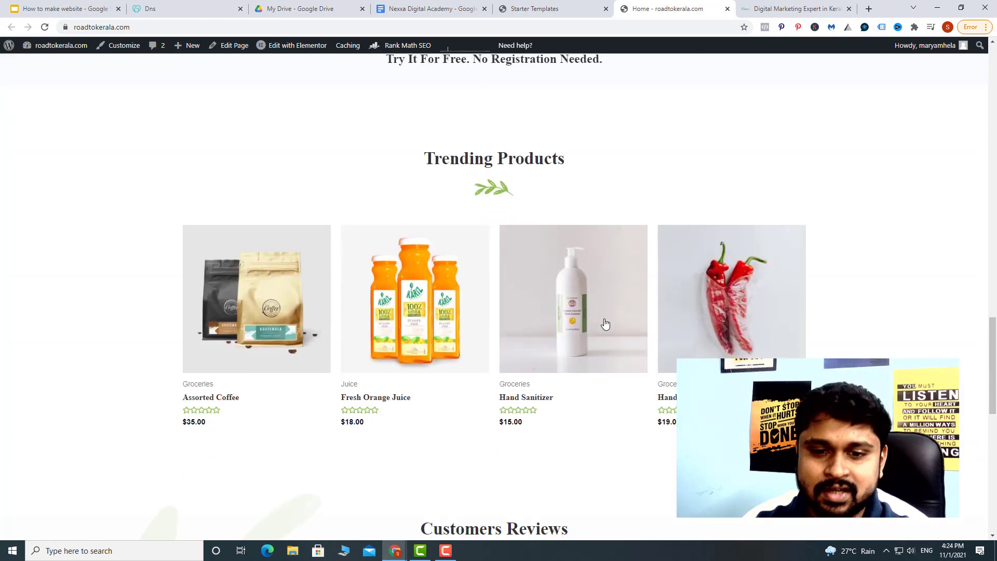
{"action": "scroll", "coordinate": [607, 314], "scroll_direction": "down", "scroll_amount": 4}
{"action": "scroll", "coordinate": [613, 307], "scroll_direction": "down", "scroll_amount": 5}
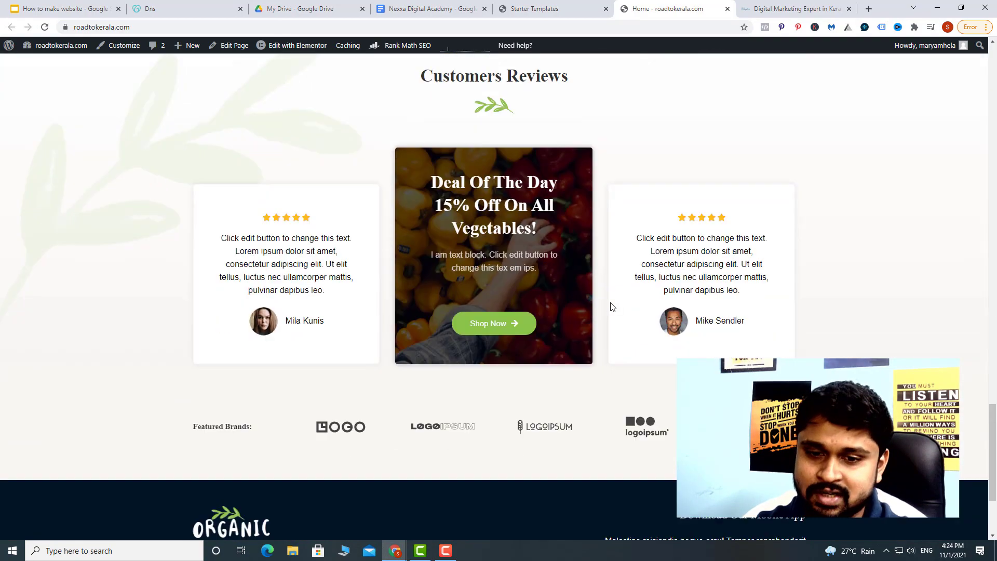
{"action": "scroll", "coordinate": [612, 307], "scroll_direction": "up", "scroll_amount": 15}
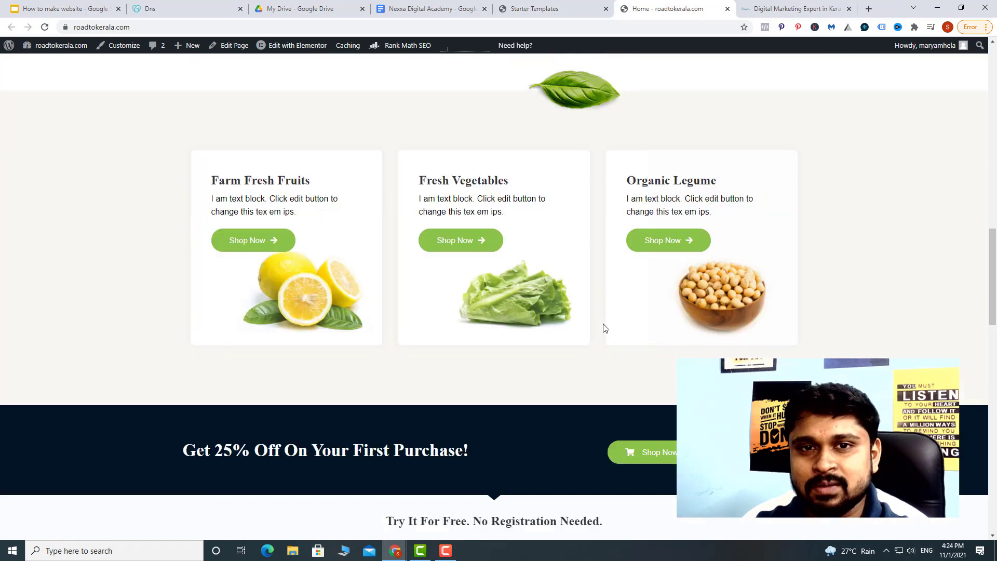